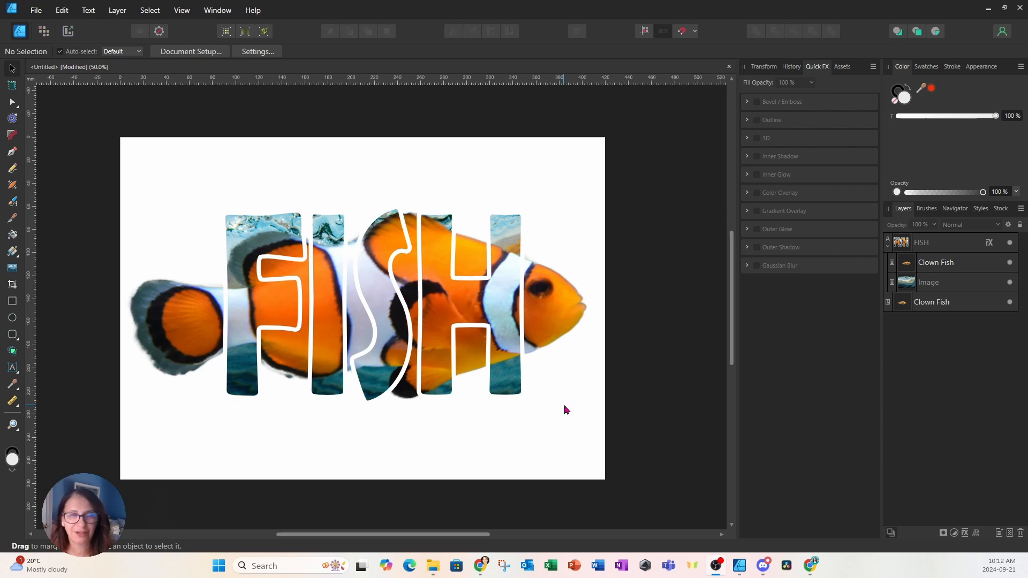
Create a new A3 landscape print document, 420 × 297 mm at 300 DPI, in RGB/8 with the sRGB IEC61966-2.1 profile
{"action": "left_click", "coordinate": [34, 12]}
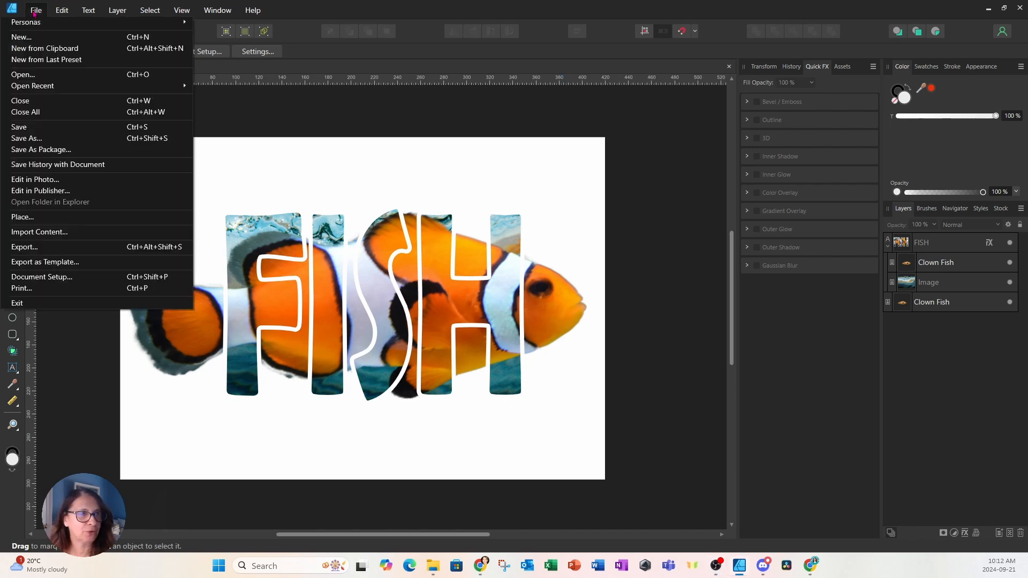
{"action": "left_click", "coordinate": [21, 37]}
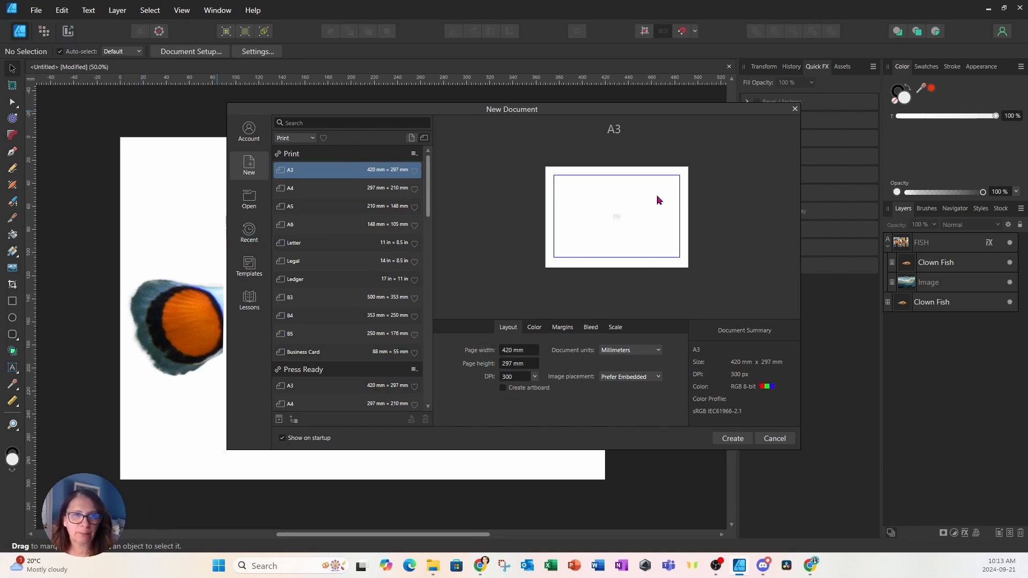
{"action": "left_click", "coordinate": [536, 329]}
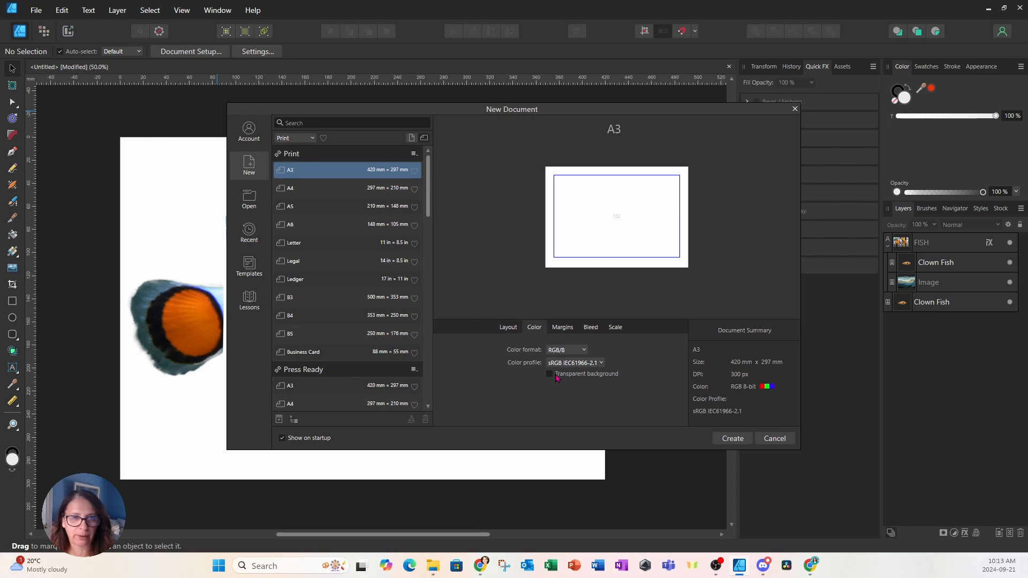
{"action": "left_click", "coordinate": [509, 328]}
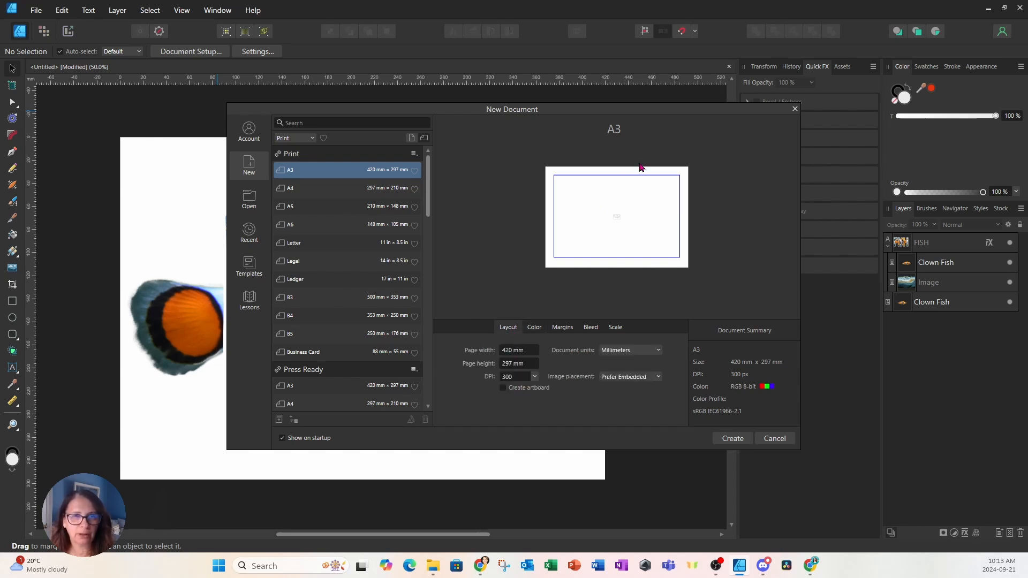
{"action": "left_click", "coordinate": [730, 441]}
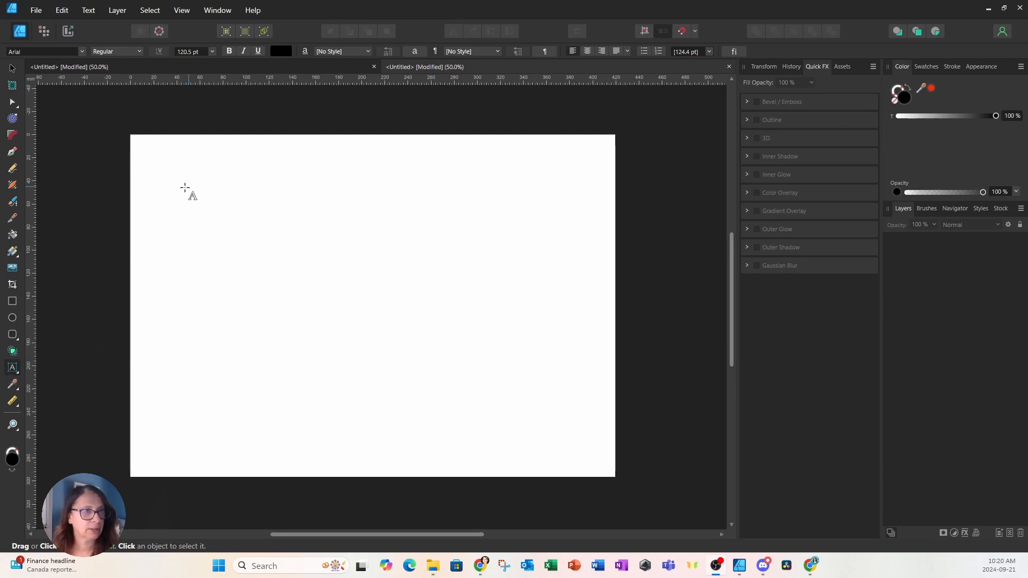
Add the artistic text FISH near the page's upper-left corner and set its font to Berlin Sans FB Demi
{"action": "left_click_drag", "start_coordinate": [165, 170], "coordinate": [193, 223]}
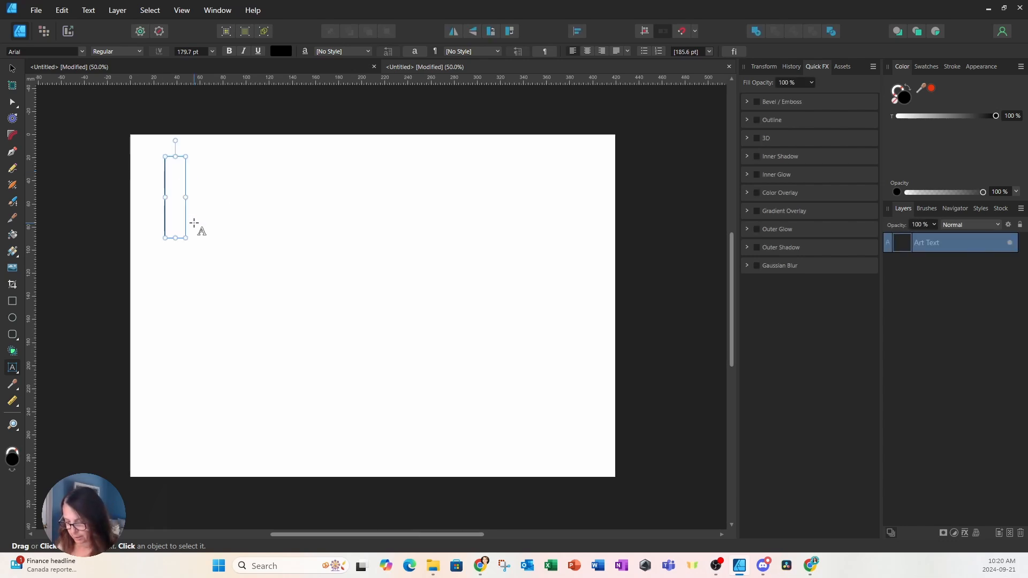
{"action": "type", "text": "FISH"}
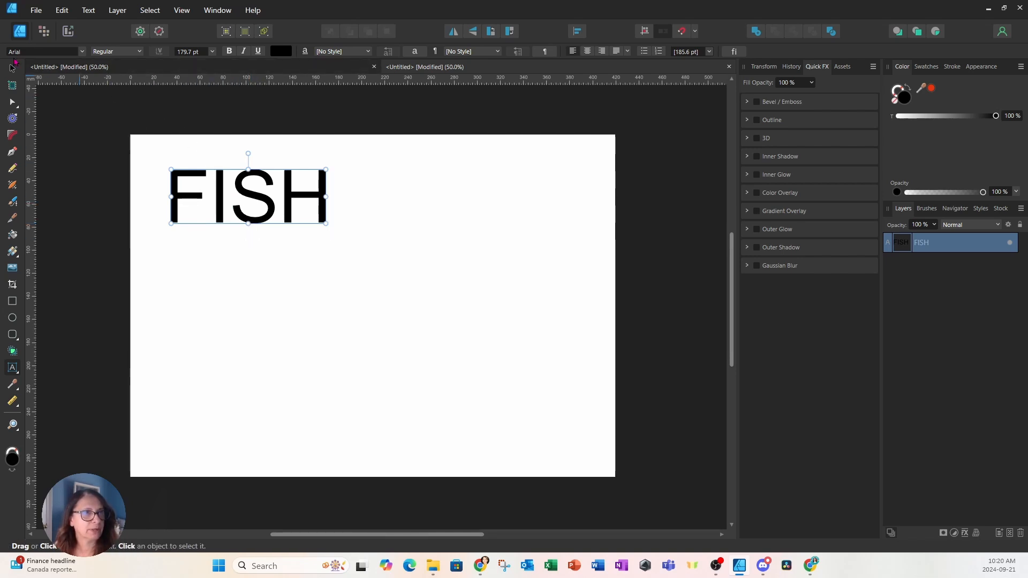
{"action": "left_click", "coordinate": [82, 52]}
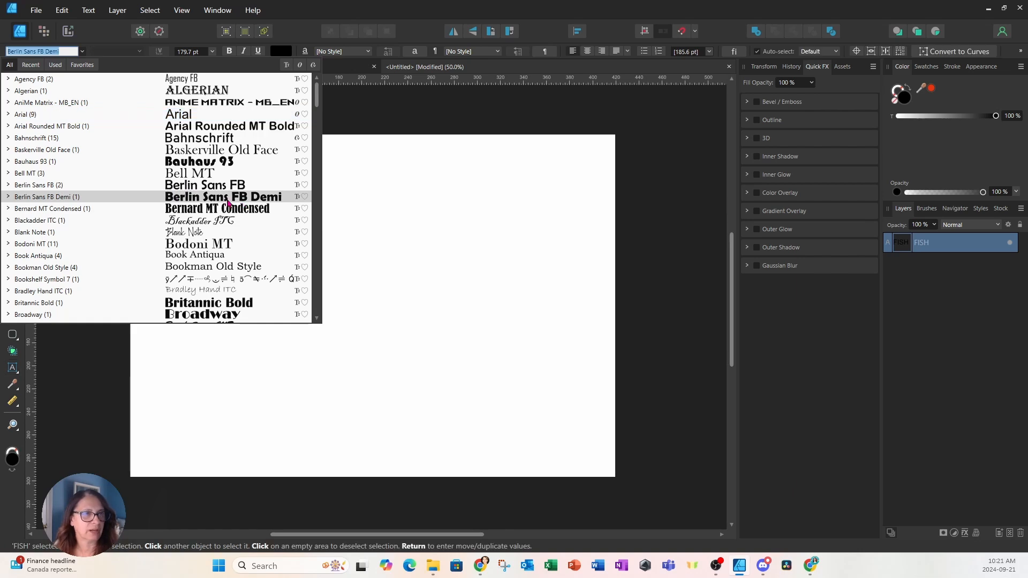
{"action": "left_click", "coordinate": [229, 203]}
Enlarge the FISH text proportionally to about 343.3 pt and place it near the middle of the page
{"action": "left_click_drag", "start_coordinate": [238, 208], "coordinate": [503, 252]}
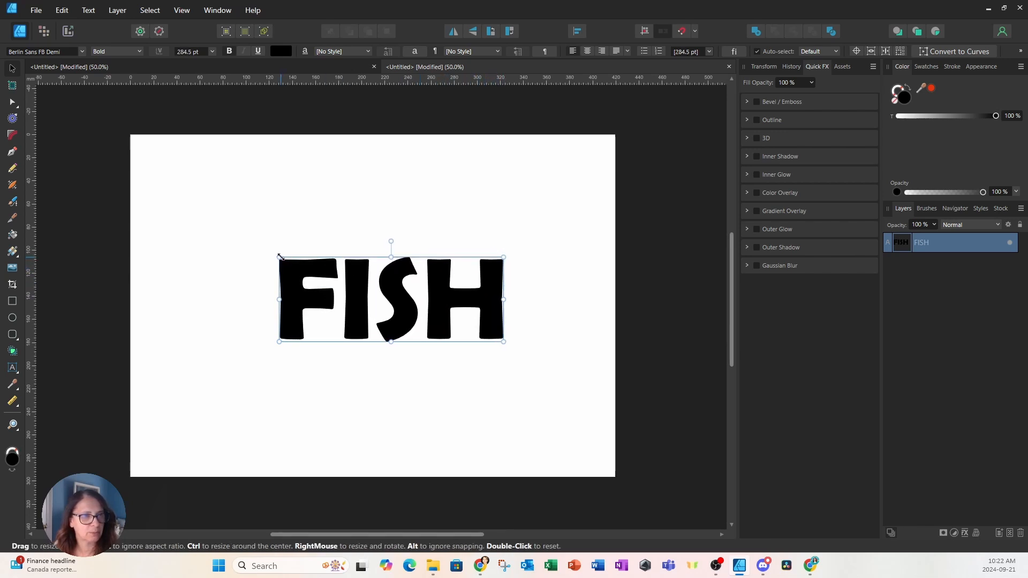
{"action": "left_click_drag", "start_coordinate": [278, 253], "coordinate": [228, 239]}
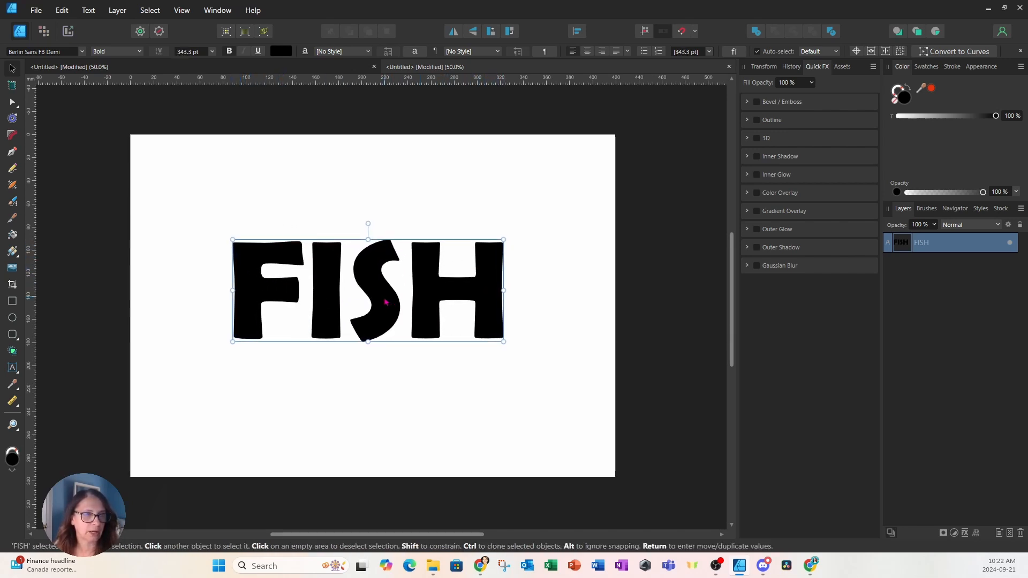
{"action": "mouse_move", "coordinate": [385, 303]}
{"action": "left_mouse_down"}
{"action": "mouse_move", "coordinate": [368, 315]}
{"action": "mouse_move", "coordinate": [385, 319]}
{"action": "left_mouse_up"}
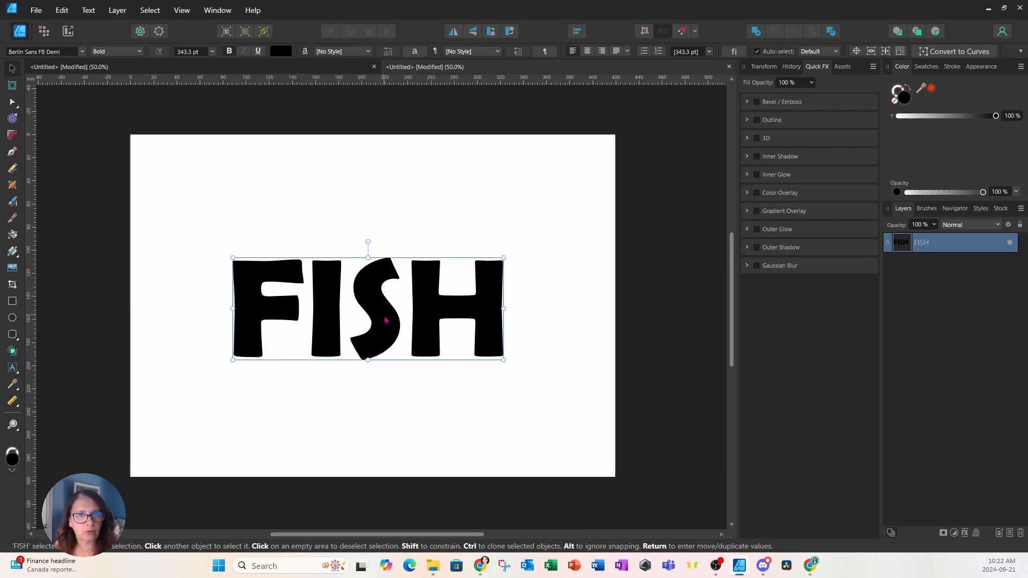
Place the first clown fish photo from the Pexels stock images and position it so it covers the whole page
{"action": "left_click", "coordinate": [1001, 210]}
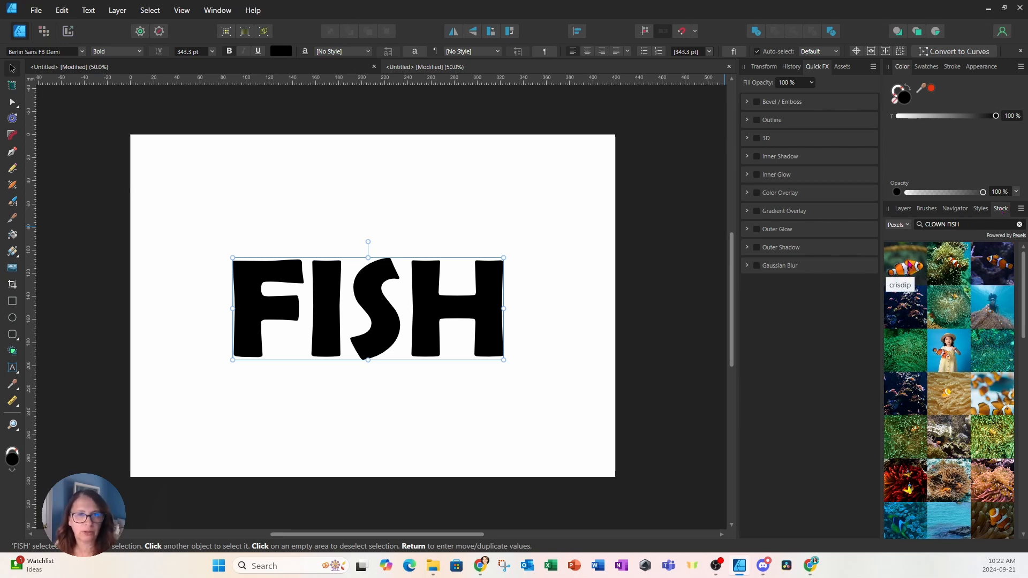
{"action": "left_click", "coordinate": [910, 265]}
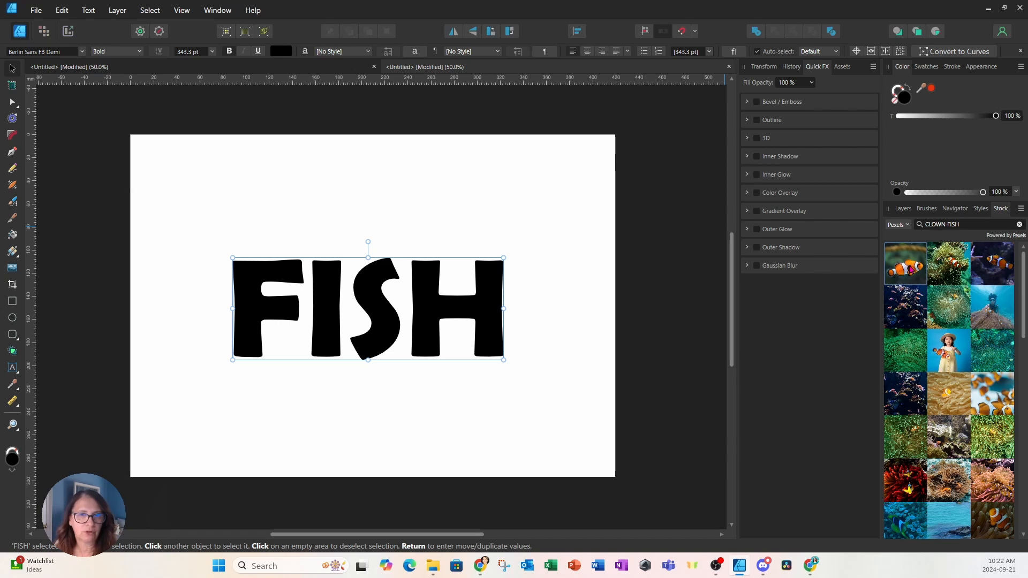
{"action": "left_click_drag", "start_coordinate": [910, 268], "coordinate": [303, 247]}
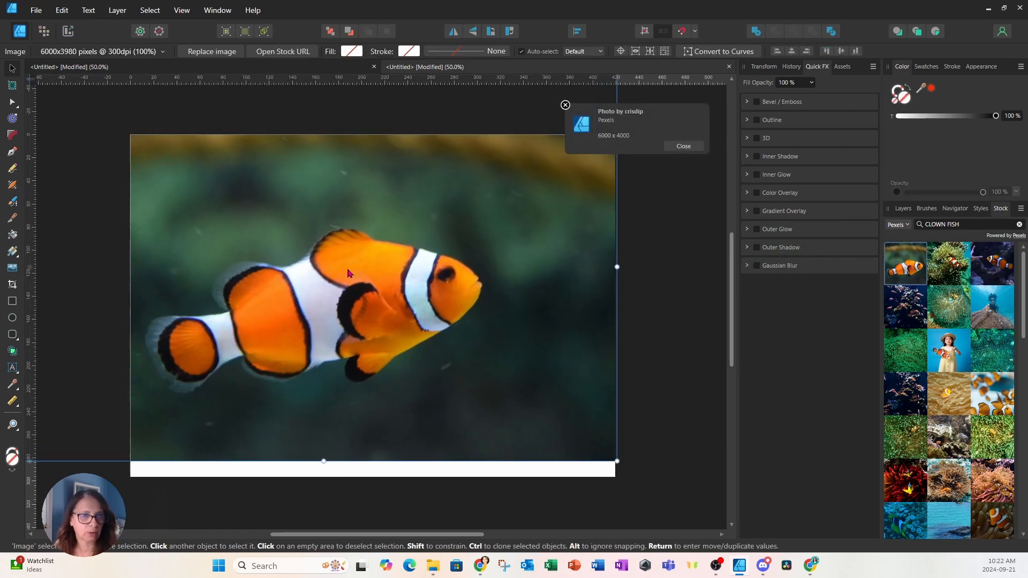
{"action": "left_click_drag", "start_coordinate": [347, 273], "coordinate": [399, 310]}
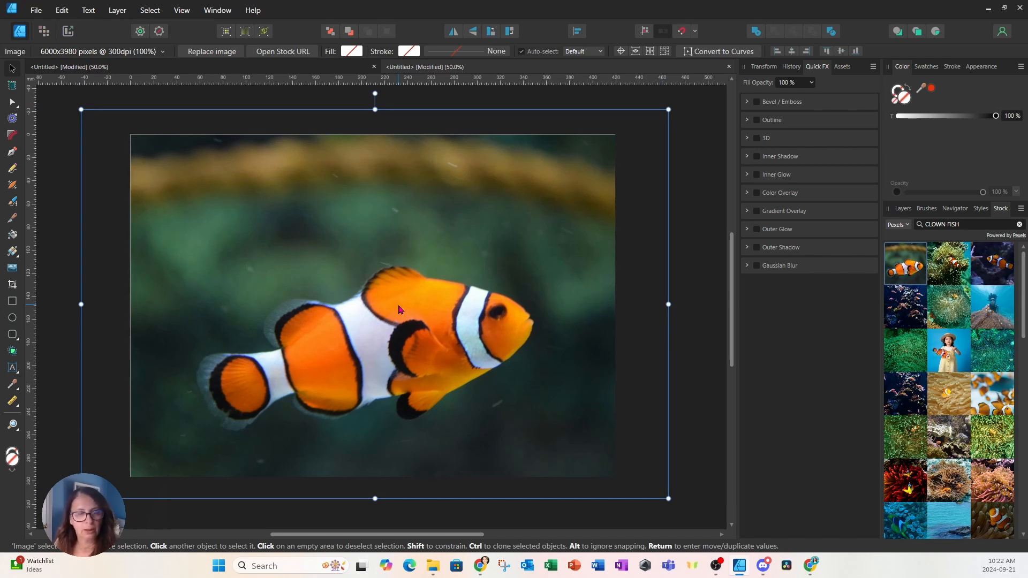
Move the photo layer beneath the FISH text and stretch the text vertically to span the height of the fish
{"action": "left_click", "coordinate": [903, 209]}
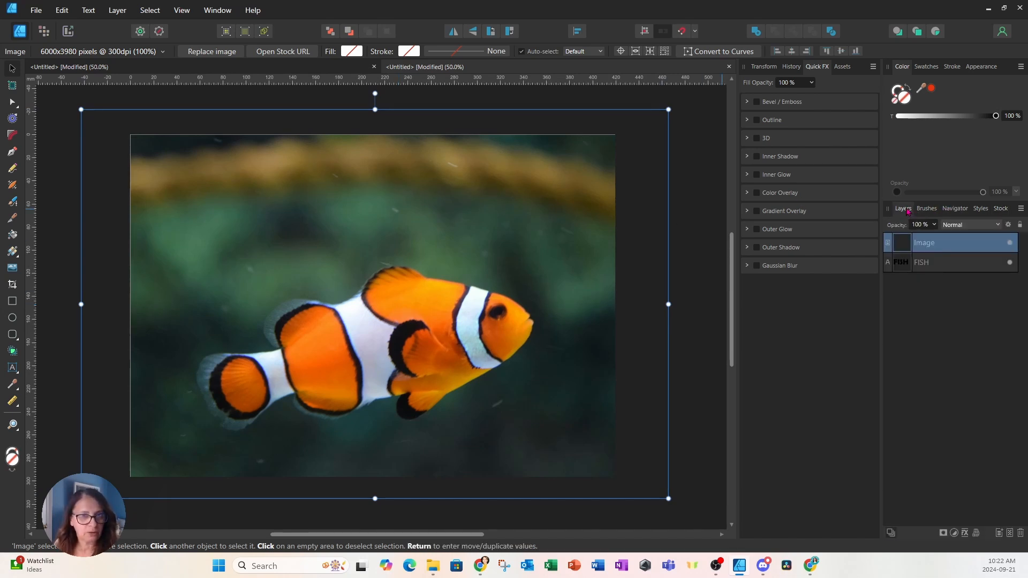
{"action": "left_click", "coordinate": [902, 266]}
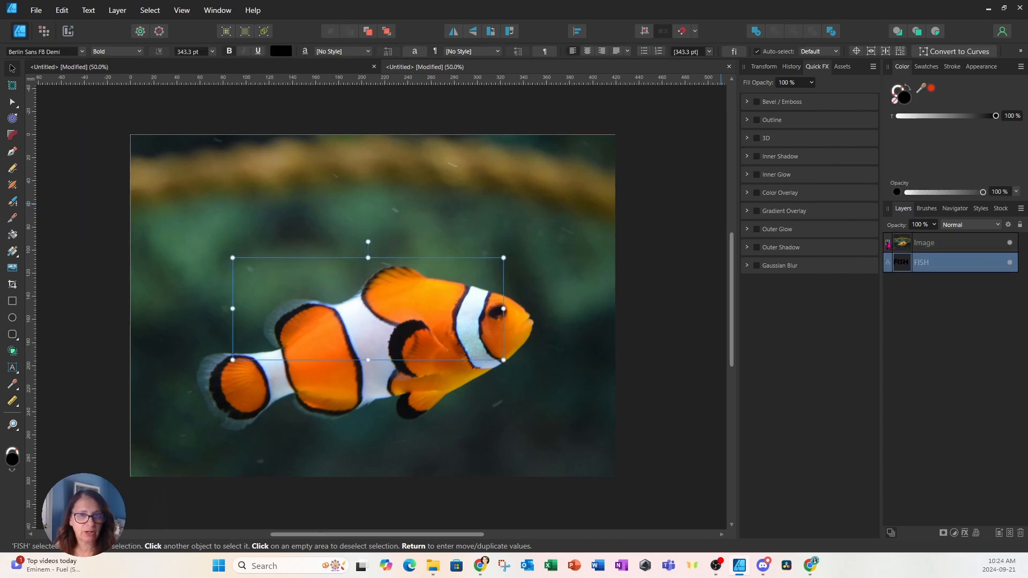
{"action": "left_click_drag", "start_coordinate": [889, 245], "coordinate": [889, 290]}
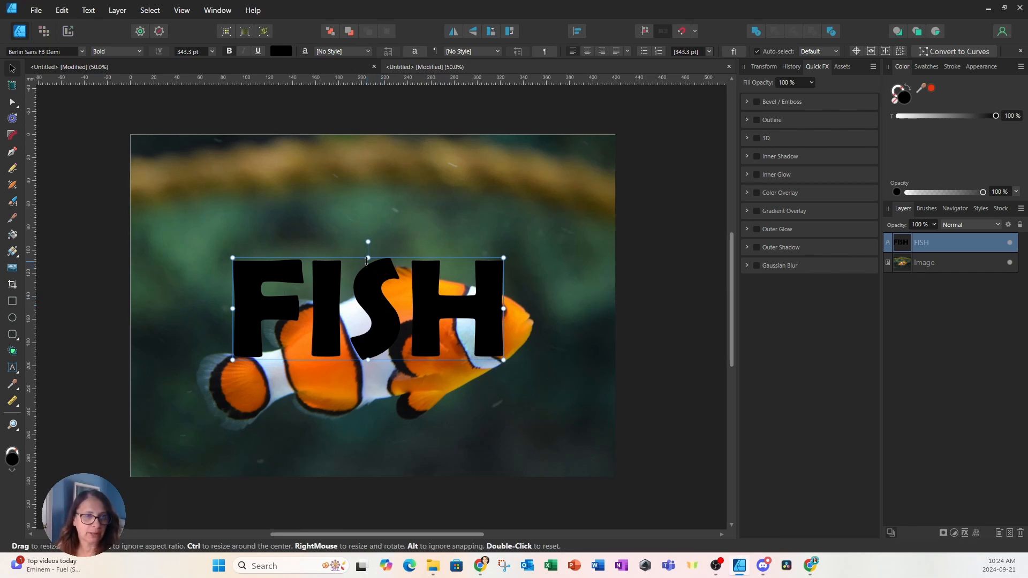
{"action": "left_click_drag", "start_coordinate": [366, 261], "coordinate": [381, 214]}
{"action": "mouse_move", "coordinate": [467, 260]}
{"action": "left_mouse_down"}
{"action": "mouse_move", "coordinate": [466, 272]}
{"action": "mouse_move", "coordinate": [455, 263]}
{"action": "left_mouse_up"}
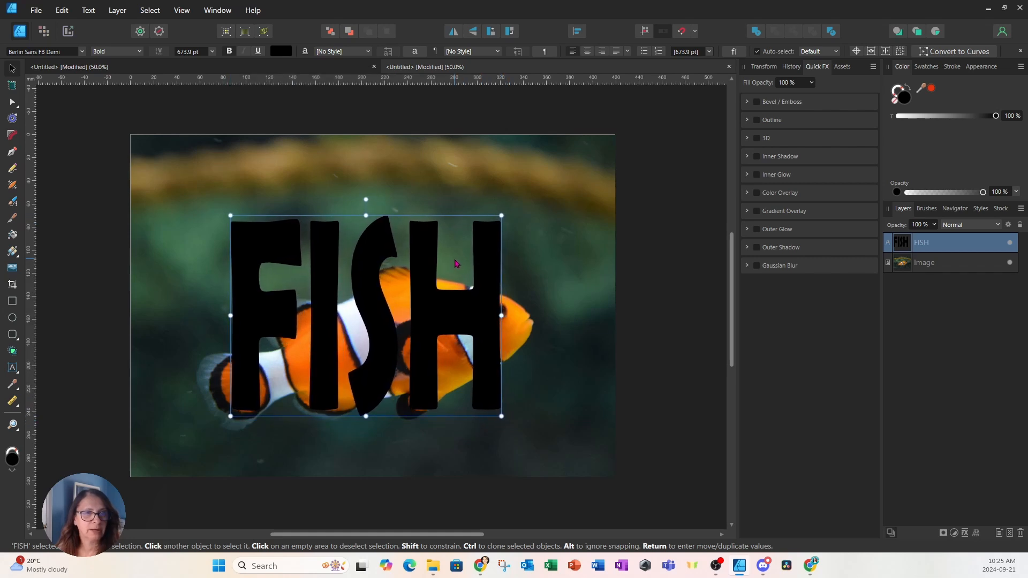
Place the Clown Fish PNG from the Downloads folder in File Explorer above the photo and align it exactly over the photo's fish
{"action": "left_click", "coordinate": [583, 381]}
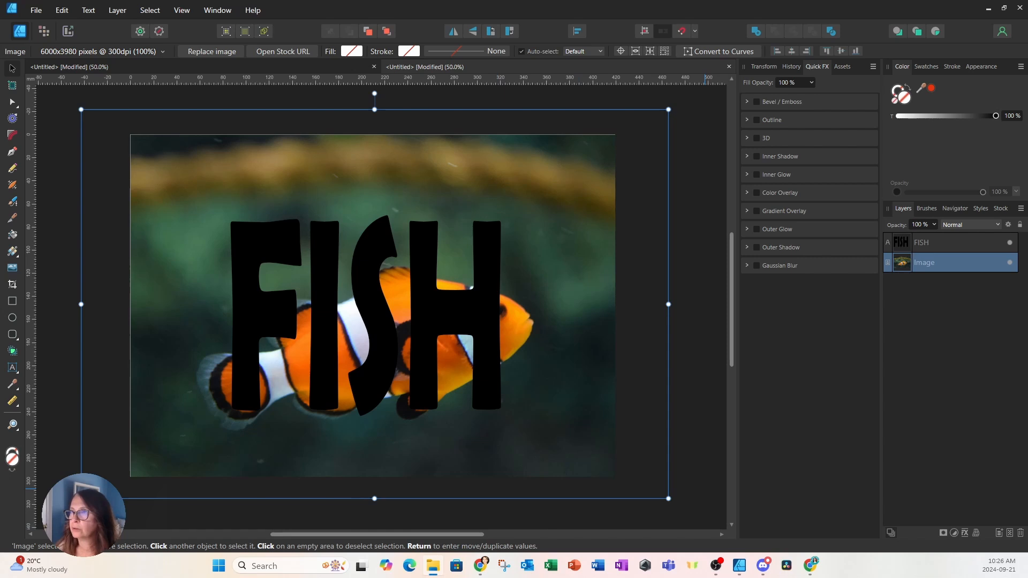
{"action": "left_click", "coordinate": [433, 565]}
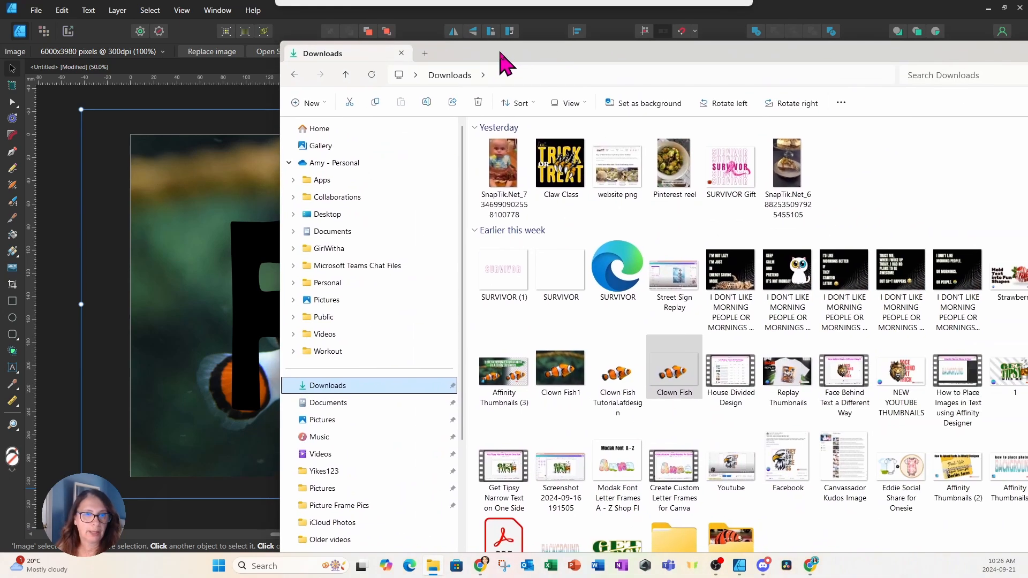
{"action": "left_click", "coordinate": [673, 372]}
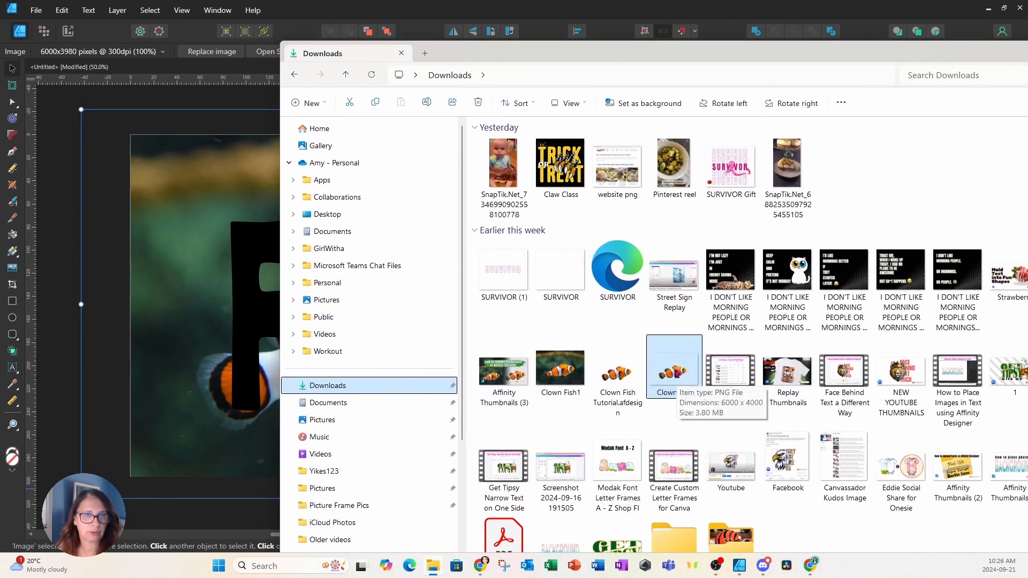
{"action": "left_click_drag", "start_coordinate": [673, 372], "coordinate": [196, 348]}
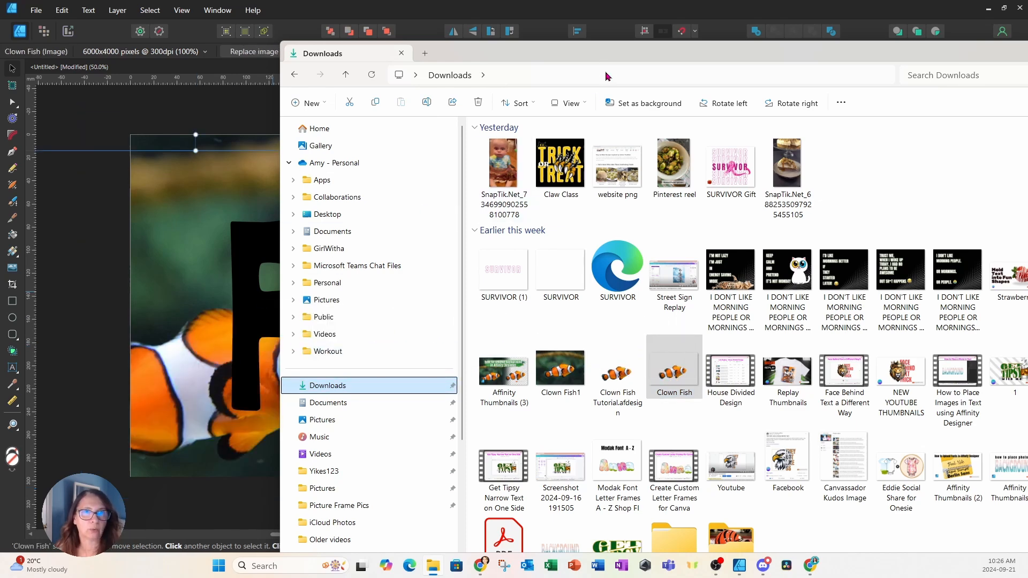
{"action": "left_click_drag", "start_coordinate": [606, 53], "coordinate": [1027, 191]}
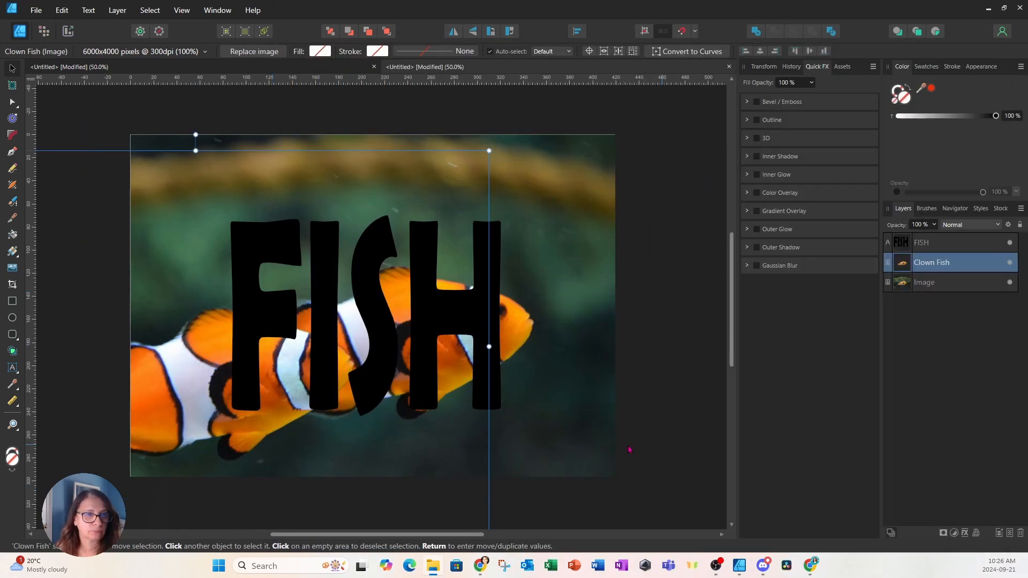
{"action": "left_click_drag", "start_coordinate": [172, 454], "coordinate": [327, 429]}
{"action": "left_click_drag", "start_coordinate": [333, 421], "coordinate": [340, 415]}
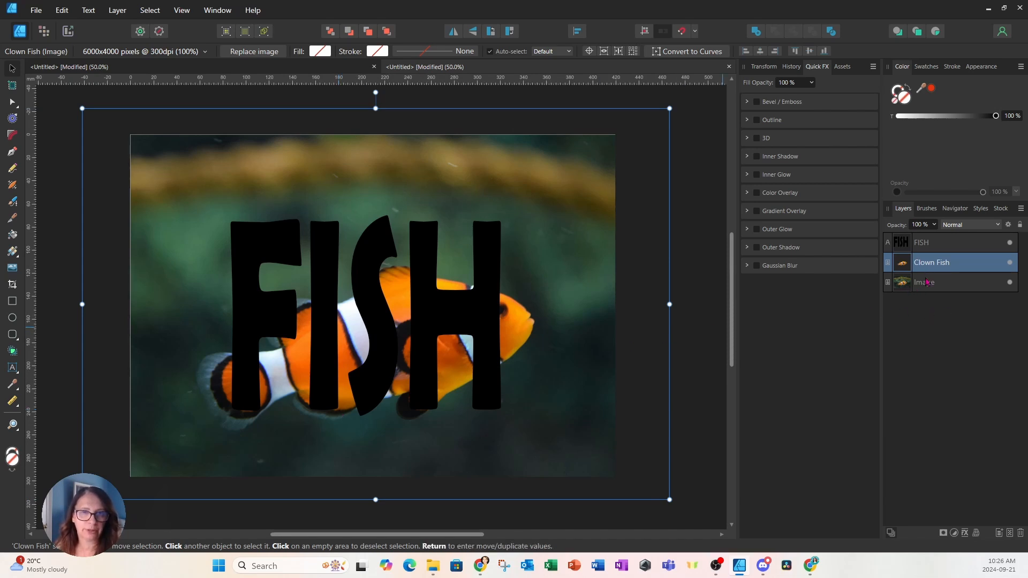
Rename the placed cut-out's layer as Clown Fish Background Removed
{"action": "double_click", "coordinate": [958, 264]}
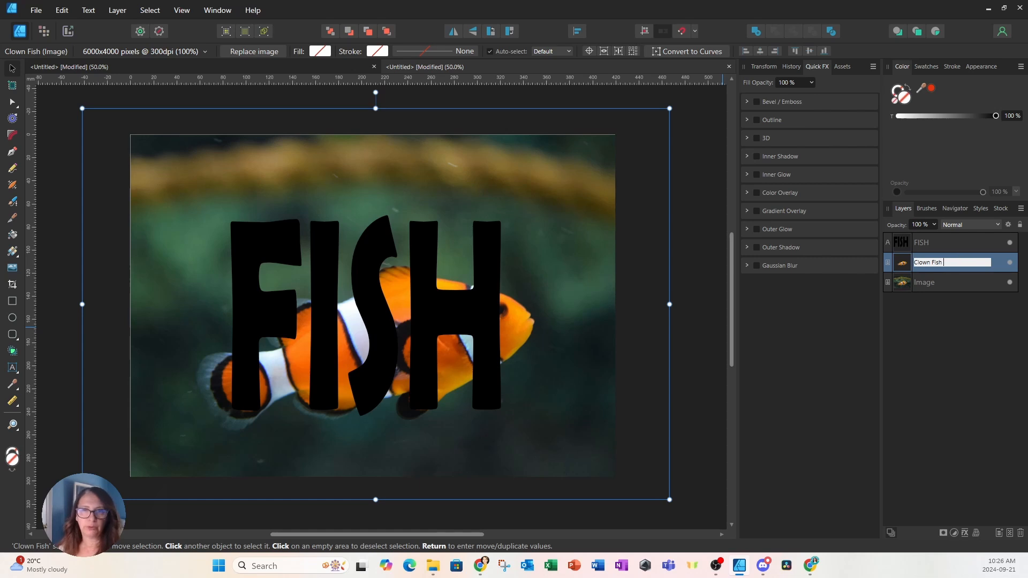
{"action": "type", "text": "bA"}
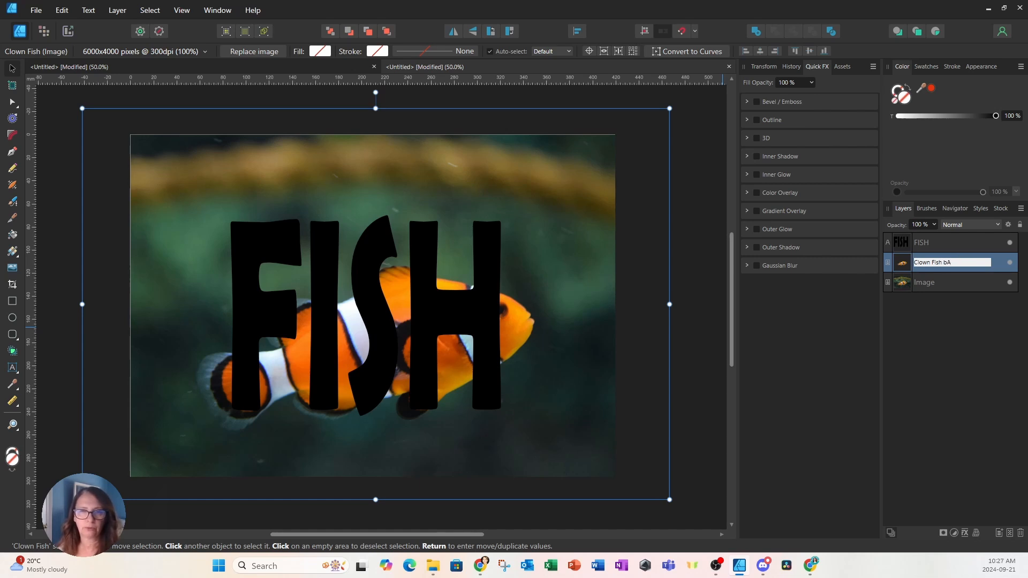
{"action": "type", "text": "ckgro"}
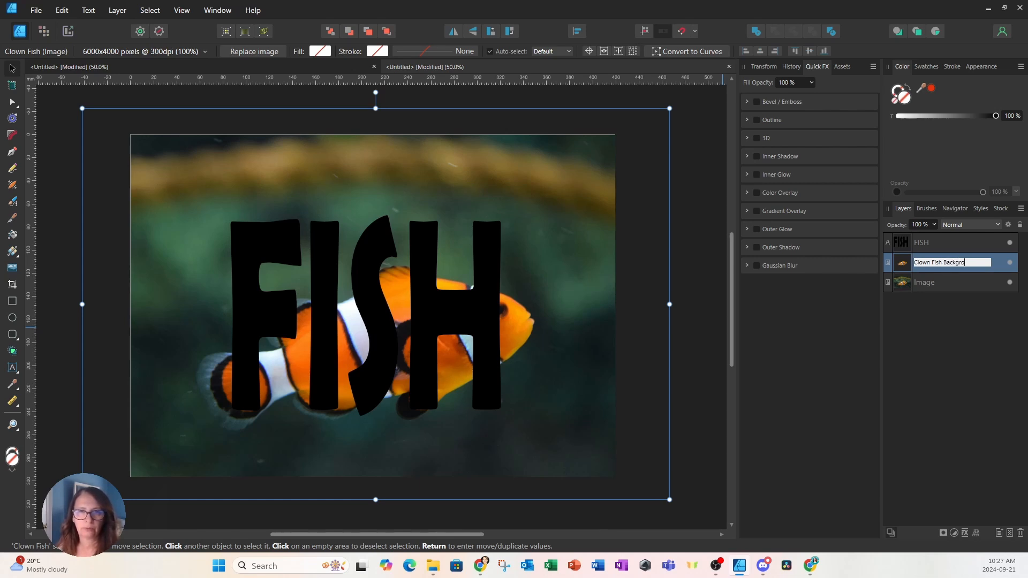
{"action": "type", "text": "und R"}
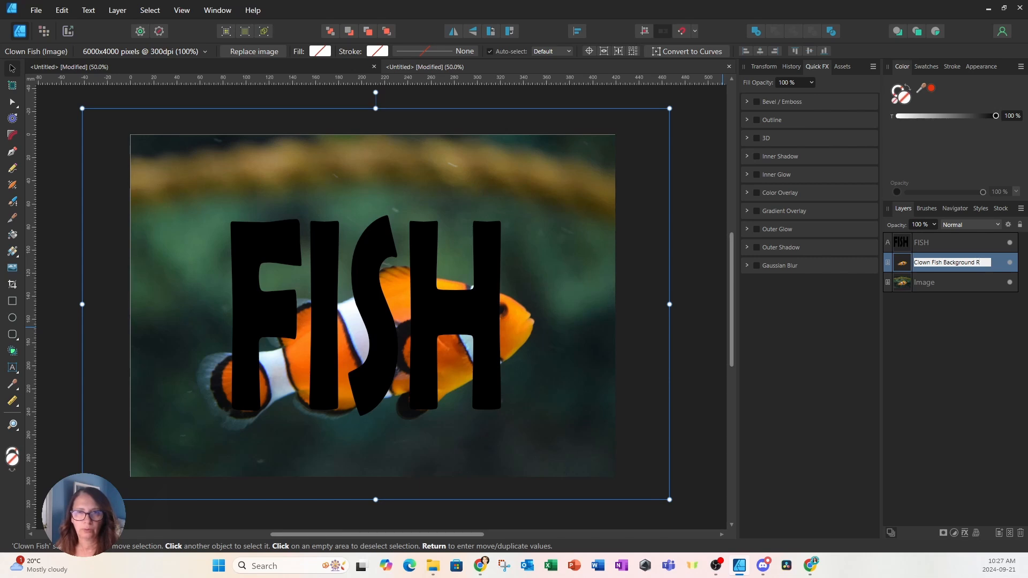
{"action": "type", "text": "emoved"}
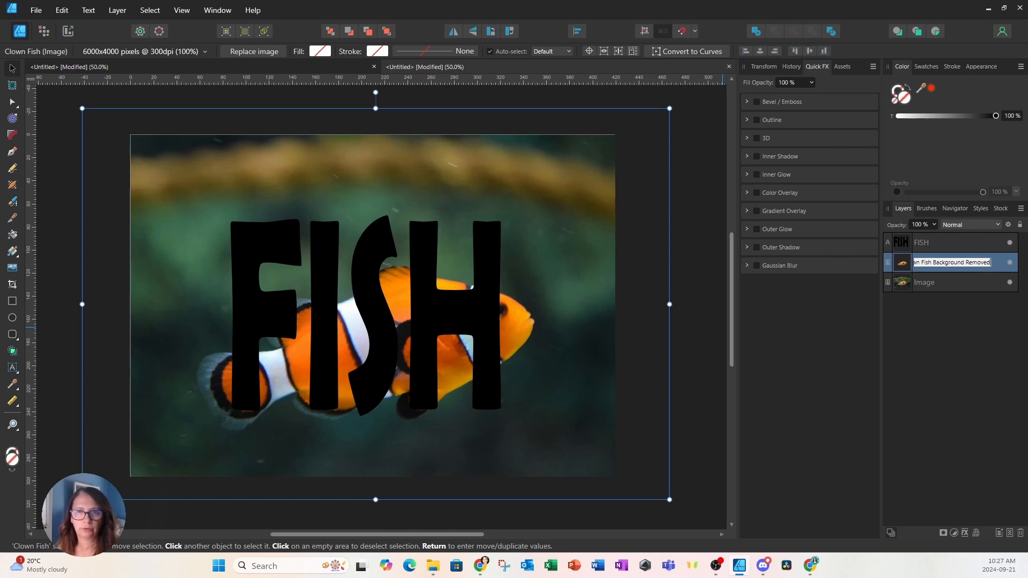
{"action": "key", "text": "Return"}
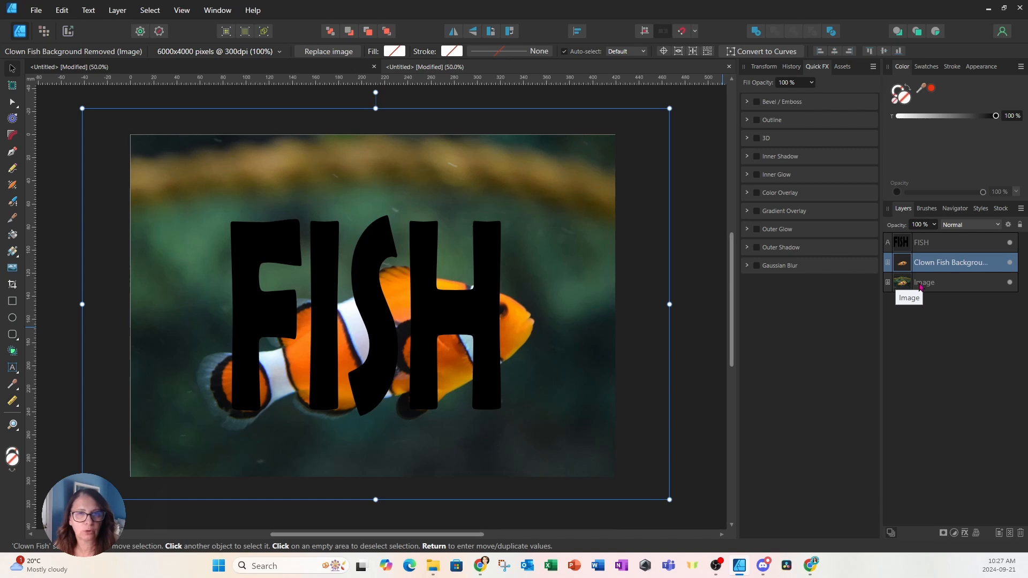
Clip the original photo layer inside the FISH text, keep the cut-out fish on its own layer, and expand the FISH layer
{"action": "left_click_drag", "start_coordinate": [903, 265], "coordinate": [942, 244]}
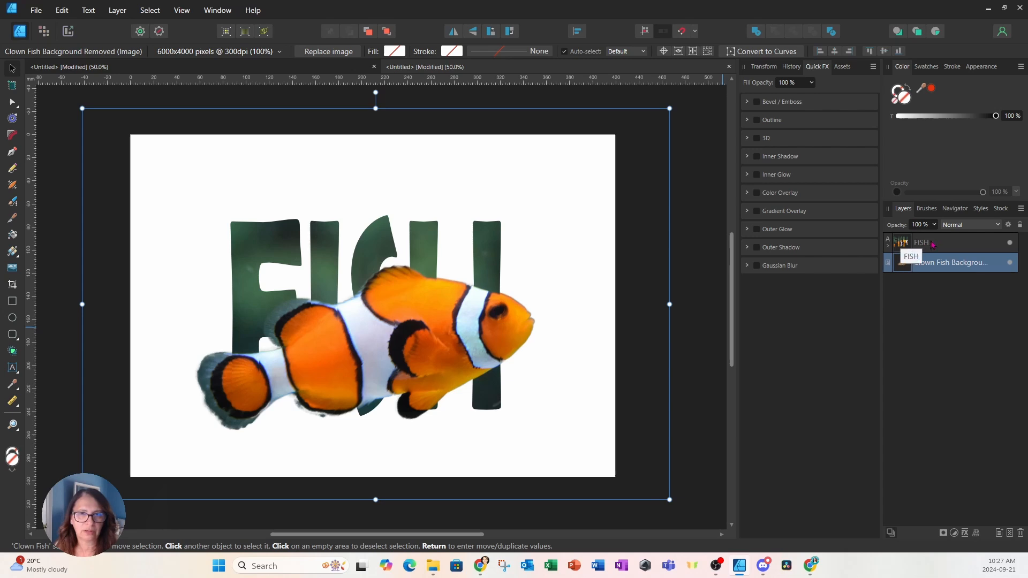
{"action": "left_click", "coordinate": [888, 248]}
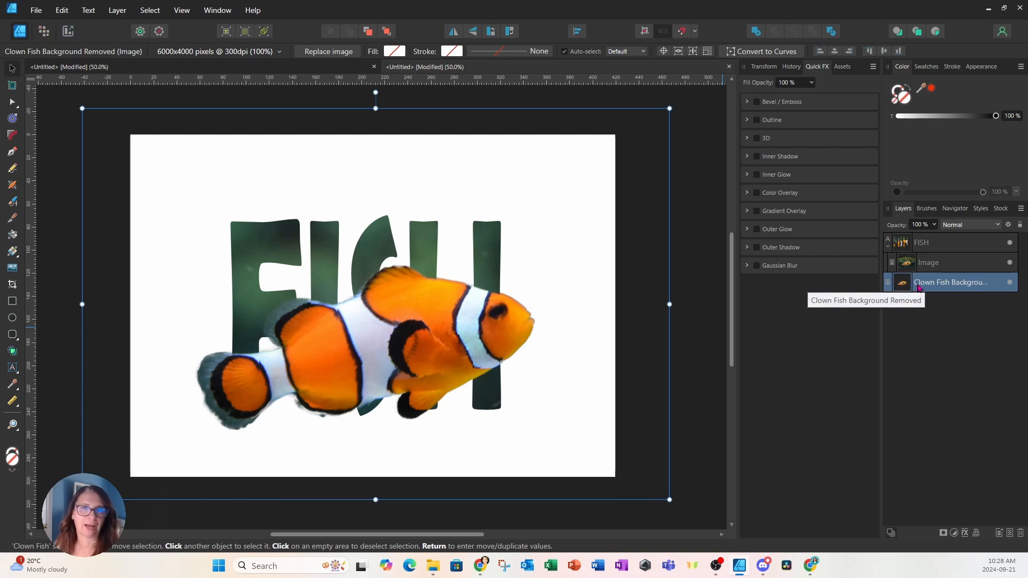
Open the colour choices of the Outline effect for the FISH text layer
{"action": "left_click", "coordinate": [923, 246]}
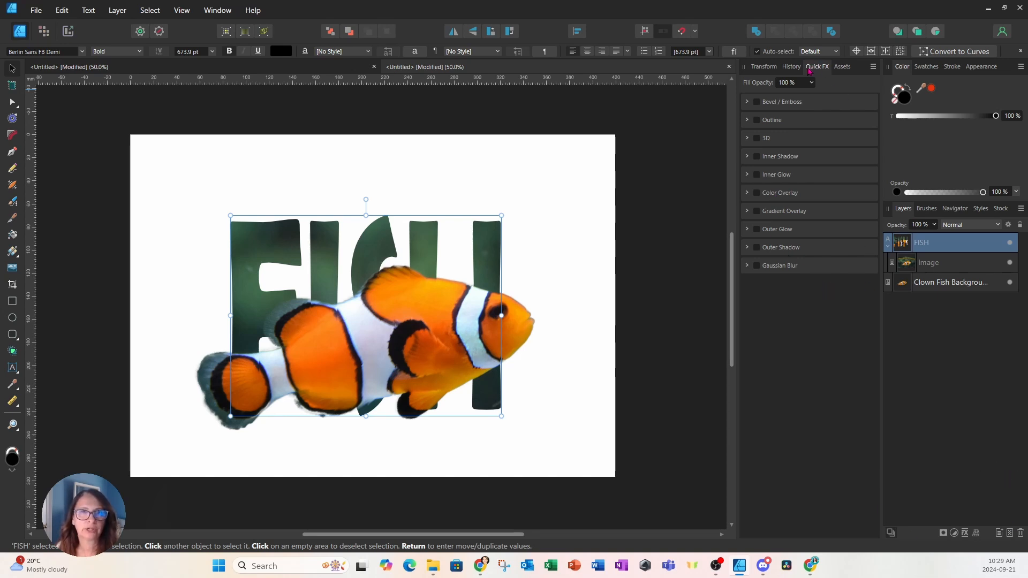
{"action": "left_click", "coordinate": [748, 120]}
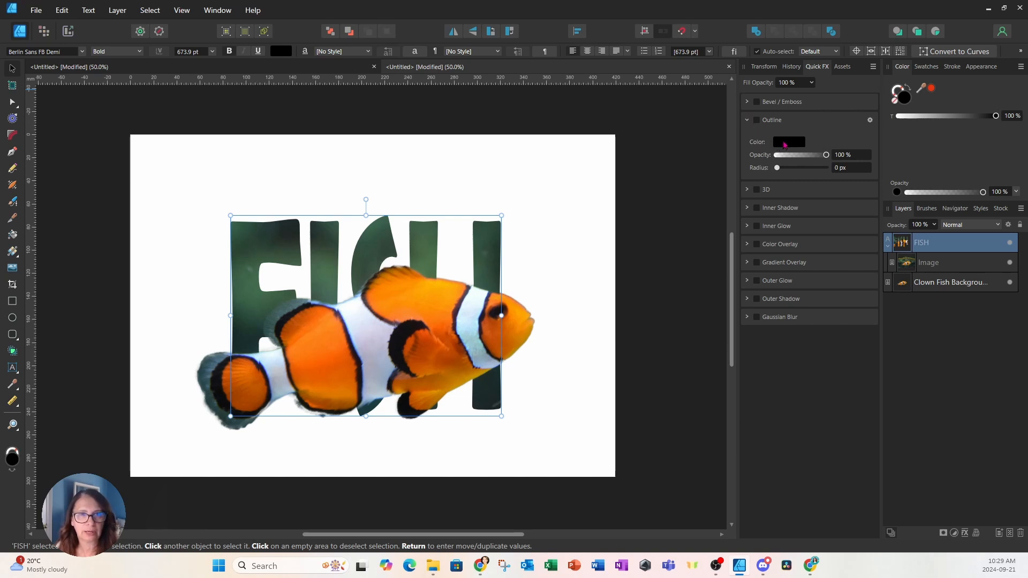
{"action": "left_click", "coordinate": [785, 145]}
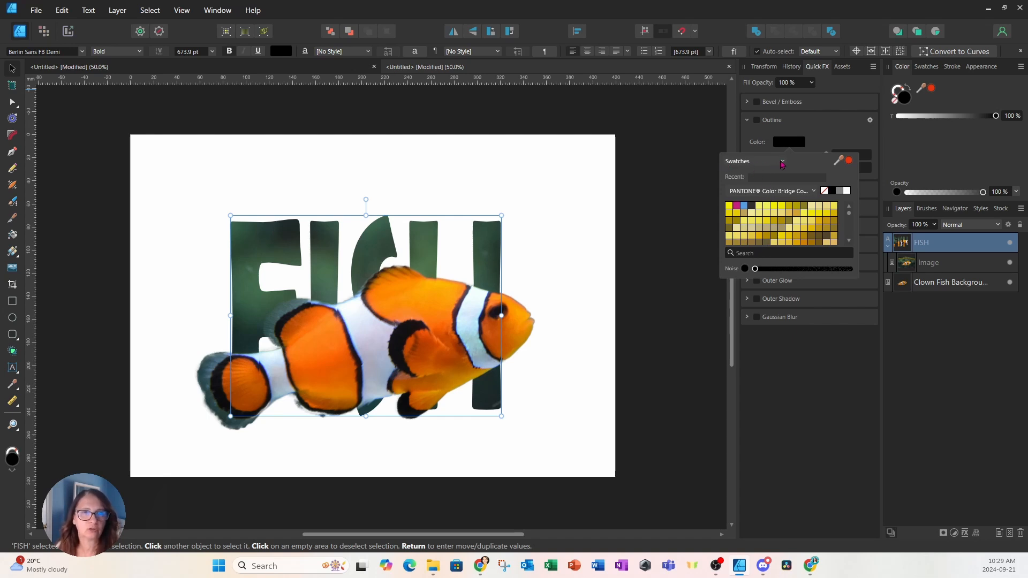
Look through the outline's RGB Sliders, RGB Hex Sliders and HSL Color Wheel colour modes, then return to Swatches
{"action": "left_click", "coordinate": [782, 162]}
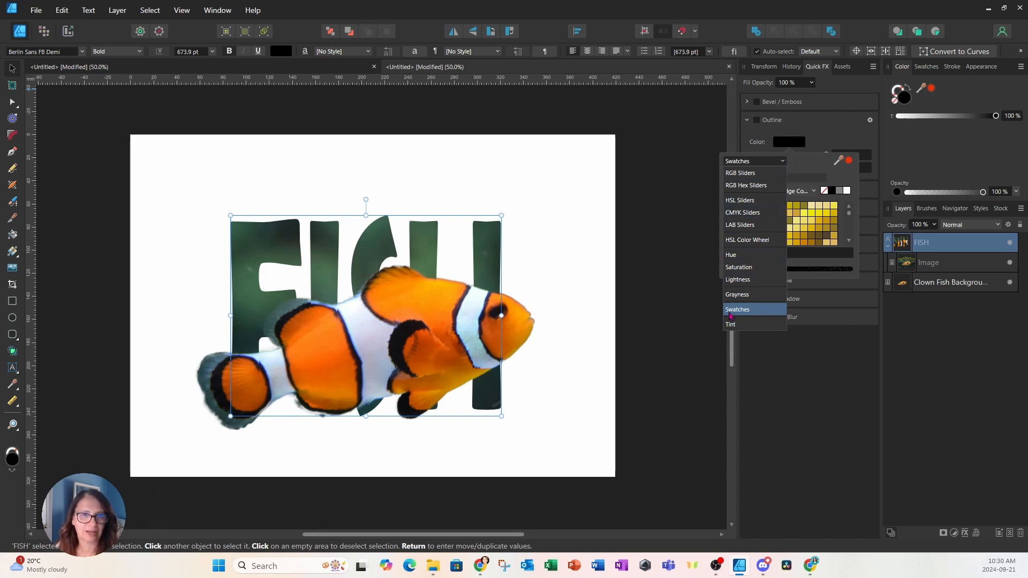
{"action": "left_click", "coordinate": [743, 174]}
{"action": "left_click", "coordinate": [783, 161]}
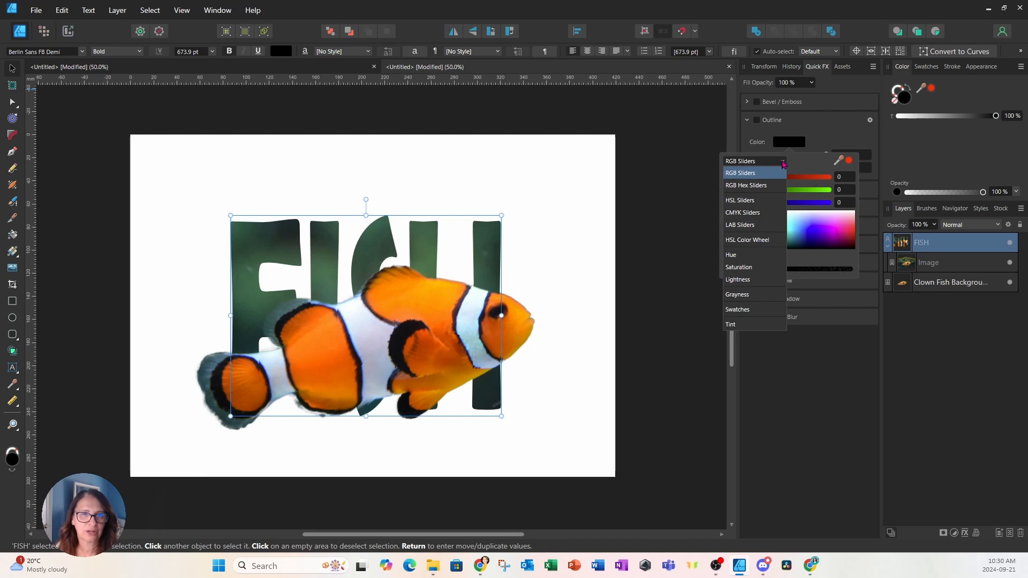
{"action": "left_click", "coordinate": [761, 190]}
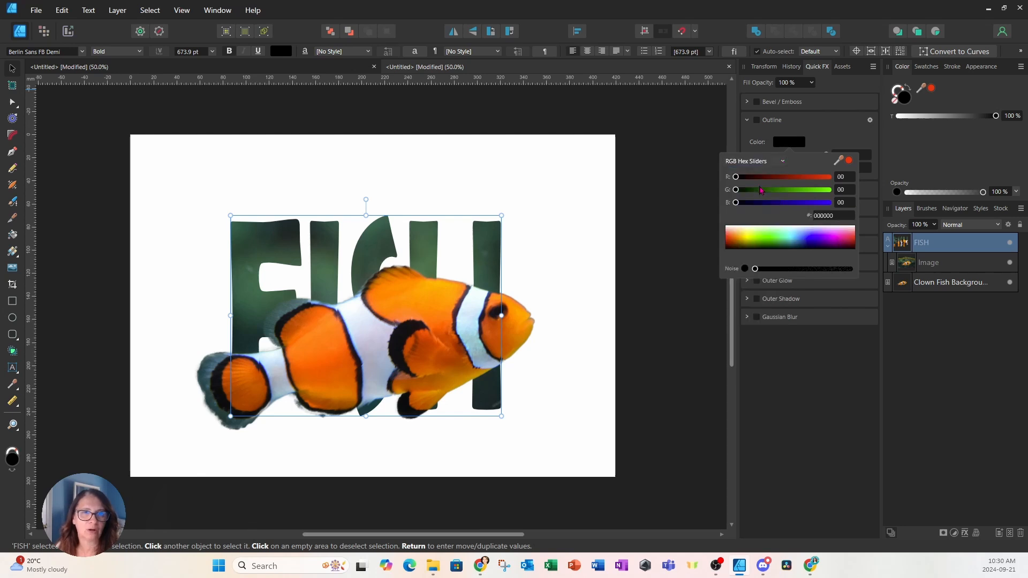
{"action": "left_click", "coordinate": [782, 162]}
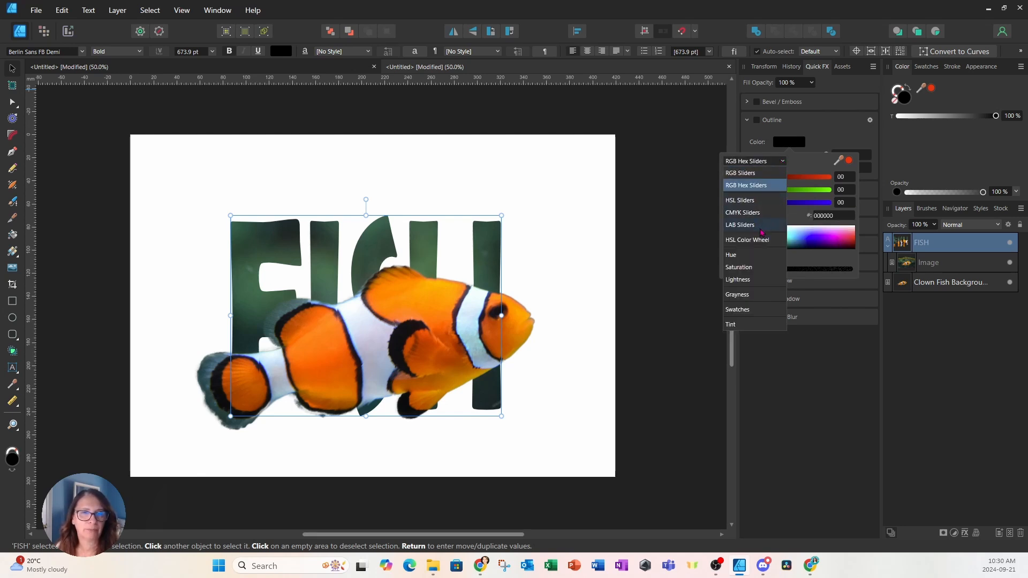
{"action": "left_click", "coordinate": [761, 240]}
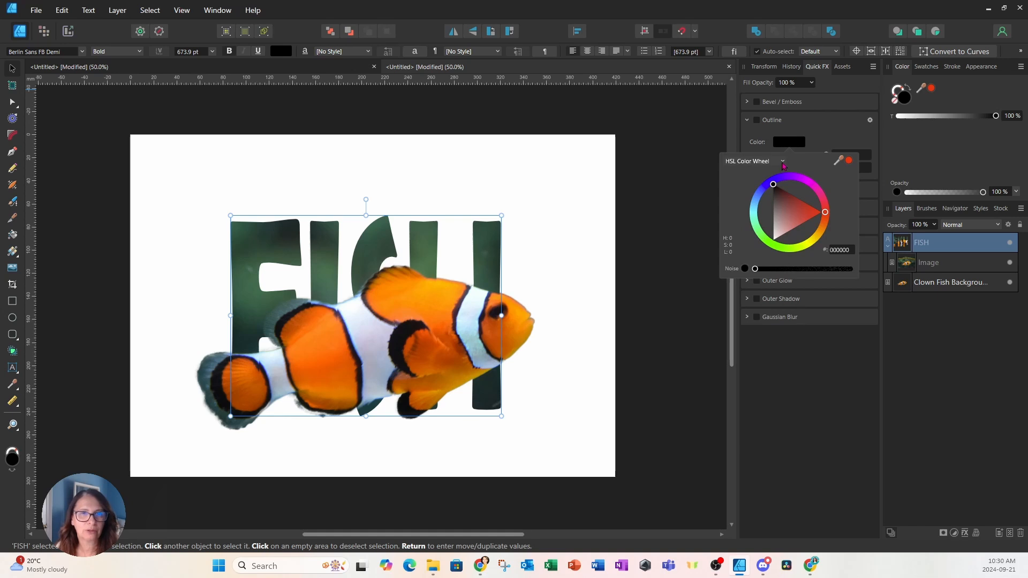
{"action": "left_click", "coordinate": [783, 163]}
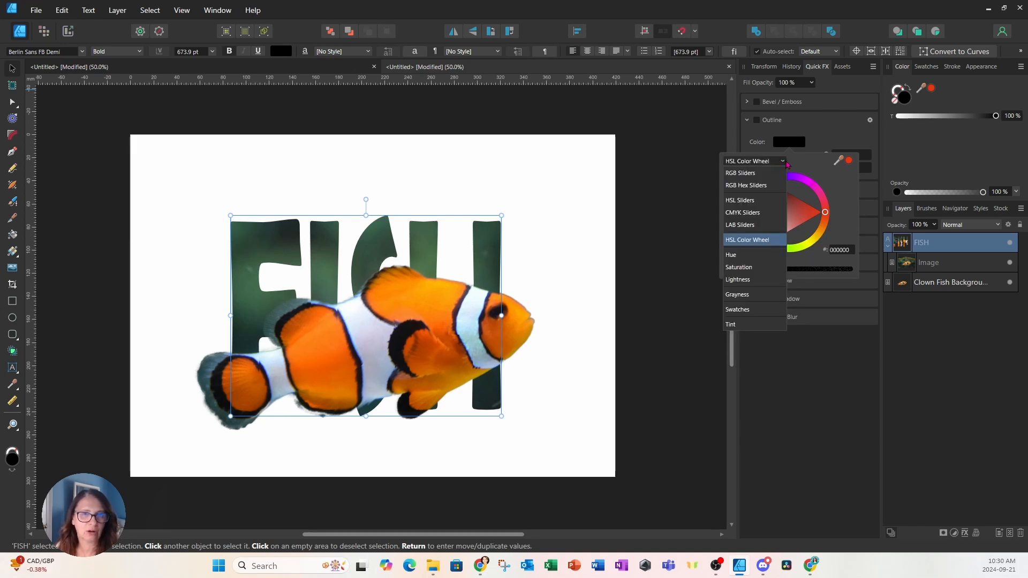
{"action": "left_click", "coordinate": [741, 310]}
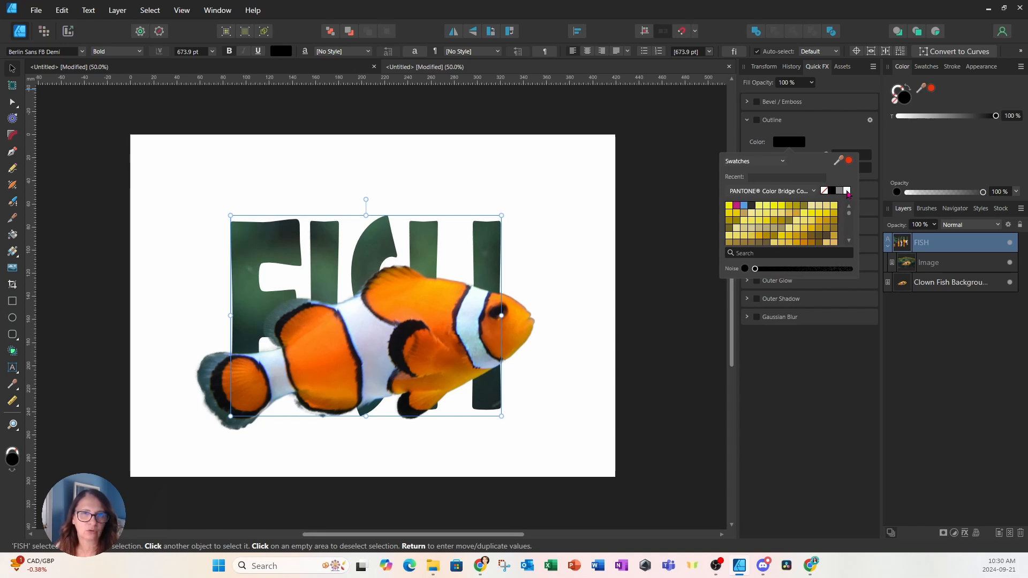
Give the FISH text a white outline with a radius of 42 px
{"action": "left_click", "coordinate": [846, 191]}
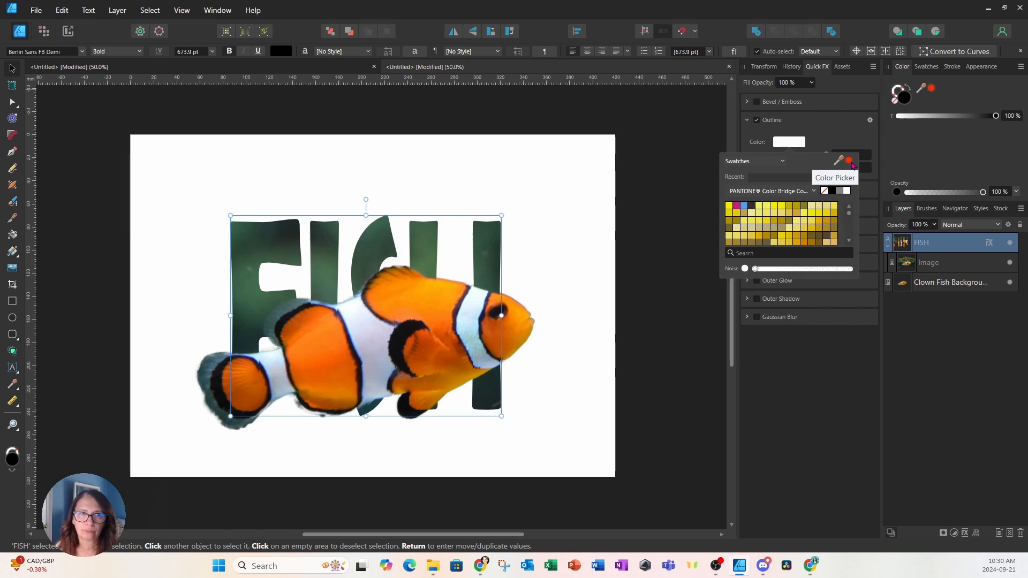
{"action": "left_click", "coordinate": [832, 136]}
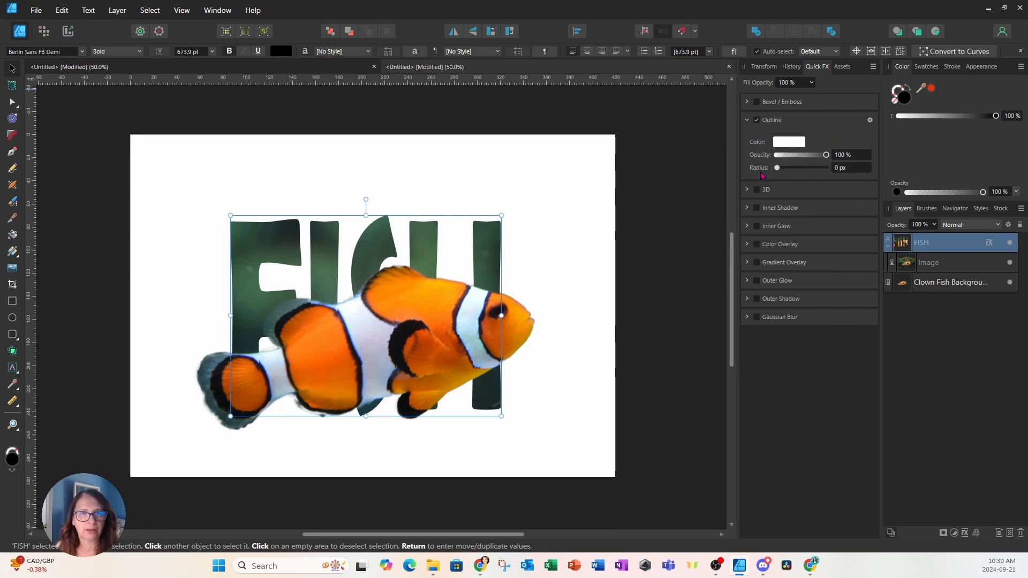
{"action": "left_click_drag", "start_coordinate": [777, 168], "coordinate": [818, 174]}
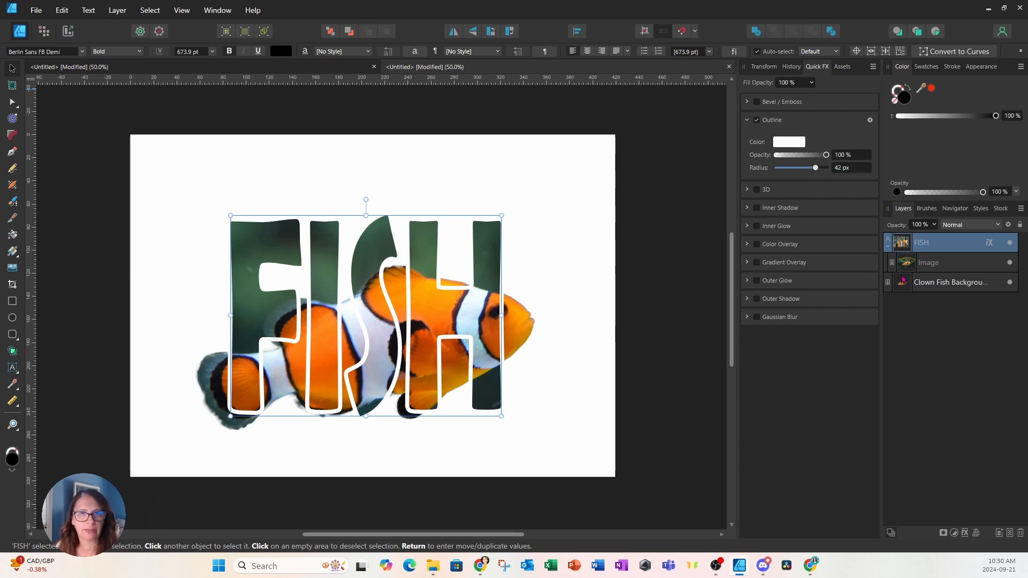
Hide the cut-out fish layer to compare the lettering without it and show it again
{"action": "left_click", "coordinate": [1010, 284]}
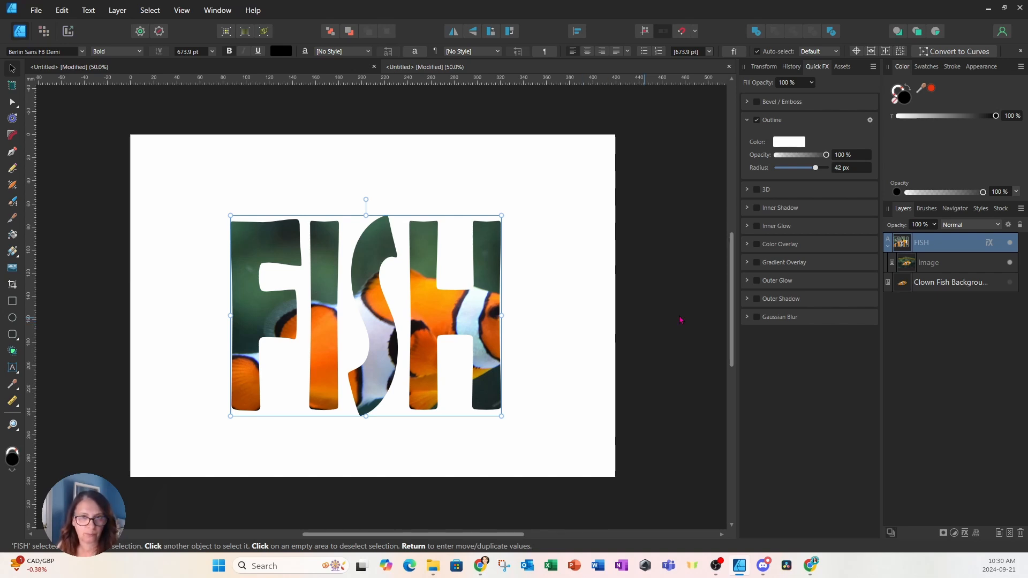
{"action": "left_click", "coordinate": [1009, 283]}
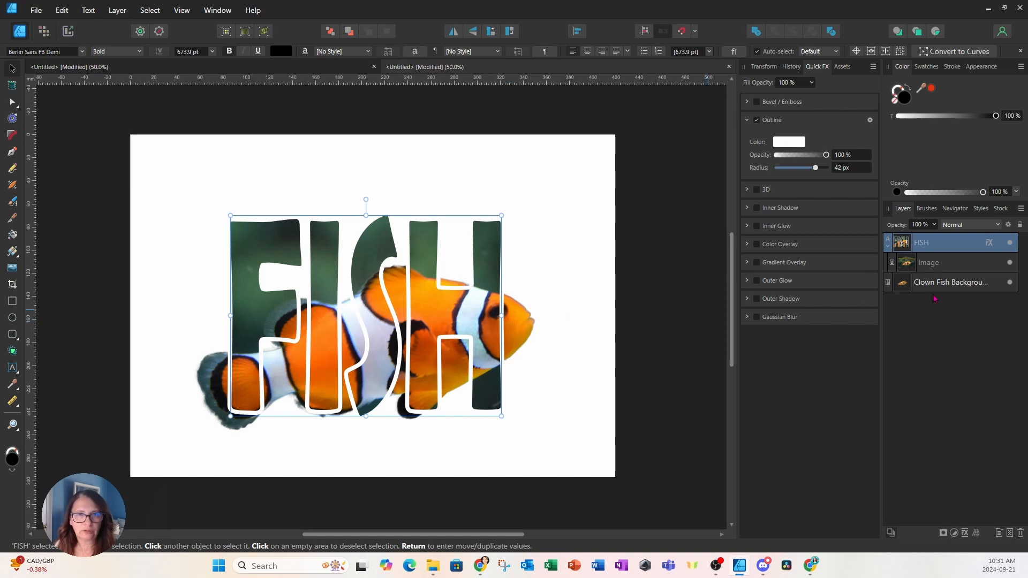
Select the clipped photo and the cut-out fish together and move them up and slightly left behind the FISH letters
{"action": "left_click", "coordinate": [946, 266]}
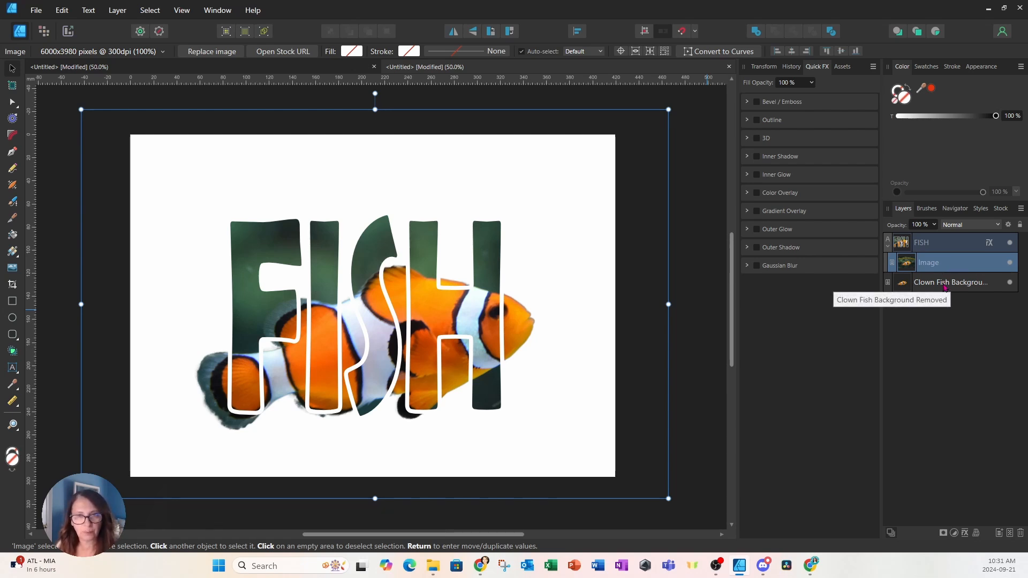
{"action": "left_click", "coordinate": [945, 284], "text": "shift"}
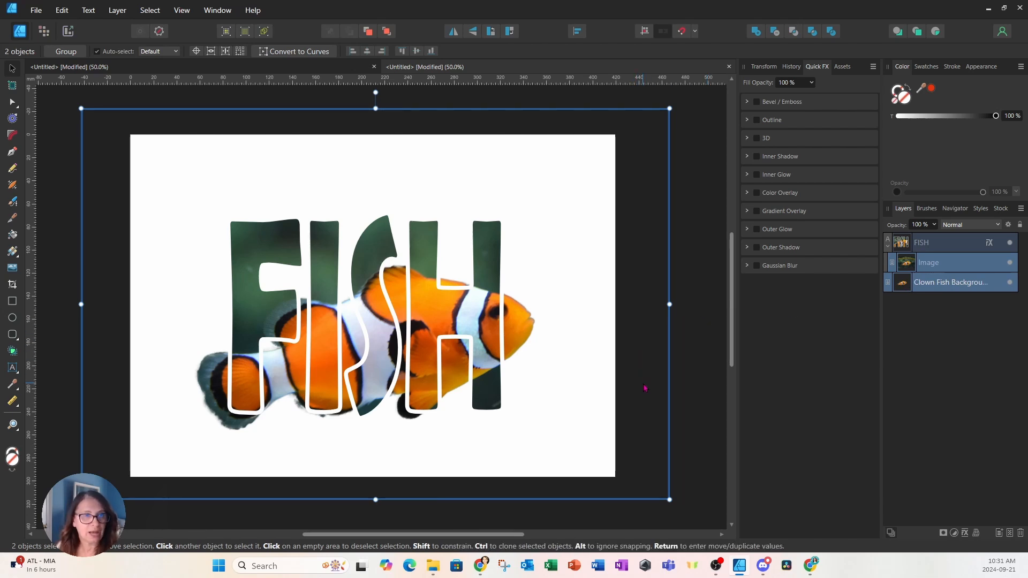
{"action": "left_click_drag", "start_coordinate": [644, 388], "coordinate": [644, 364]}
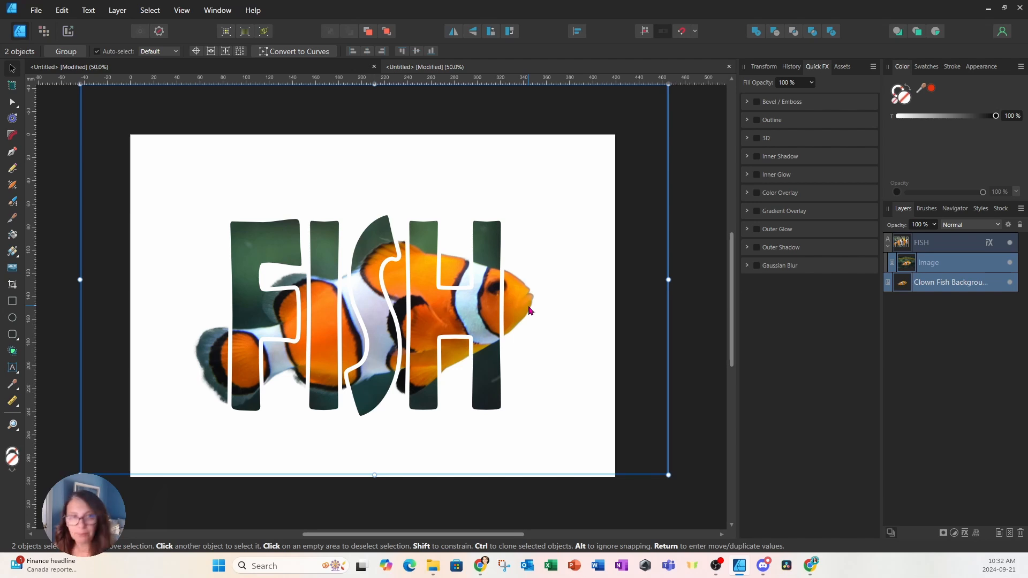
{"action": "key", "text": "ctrl+minus"}
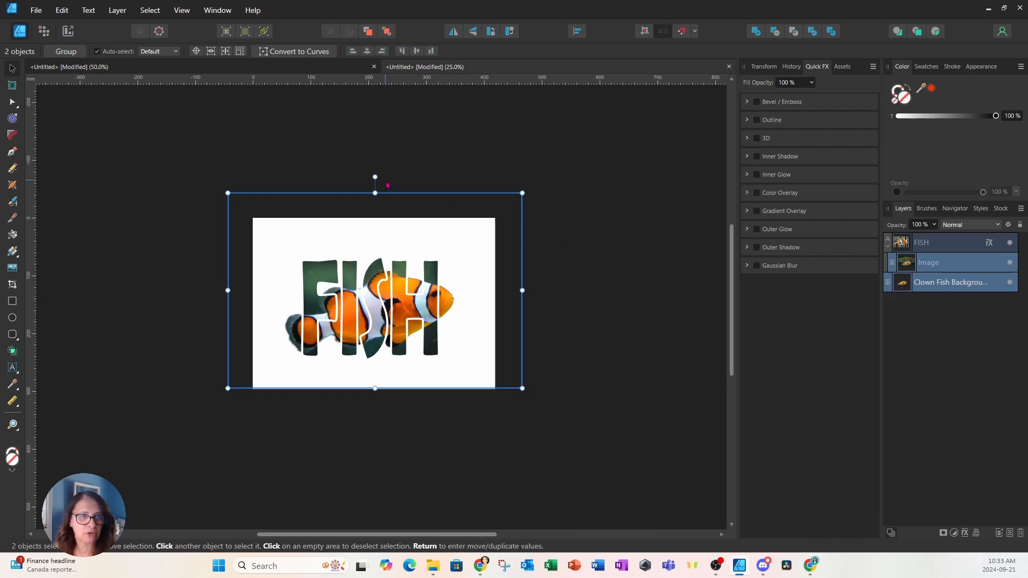
{"action": "mouse_move", "coordinate": [455, 243]}
{"action": "left_mouse_down"}
{"action": "mouse_move", "coordinate": [452, 223]}
{"action": "mouse_move", "coordinate": [450, 267]}
{"action": "mouse_move", "coordinate": [456, 209]}
{"action": "mouse_move", "coordinate": [452, 247]}
{"action": "left_mouse_up"}
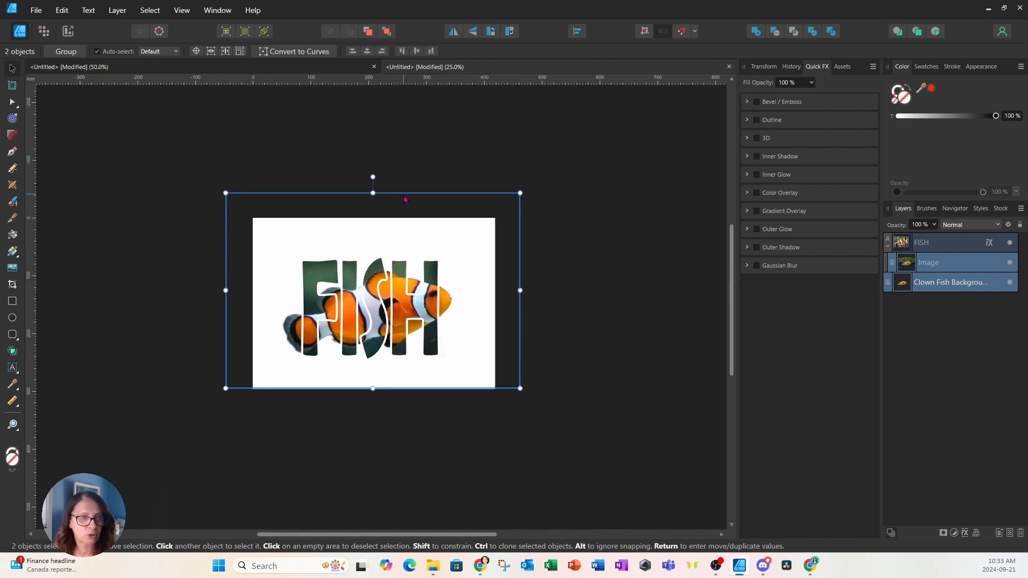
Rotate the photo and cut-out fish together slightly clockwise and enlarge them to about 537 by 352 mm
{"action": "left_click_drag", "start_coordinate": [374, 177], "coordinate": [396, 192]}
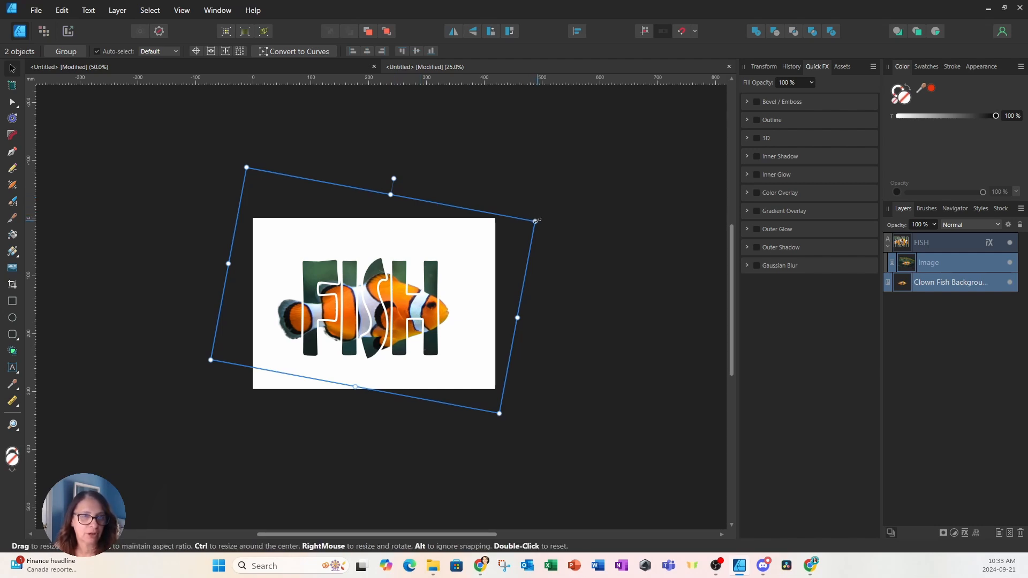
{"action": "left_click_drag", "start_coordinate": [537, 220], "coordinate": [554, 216]}
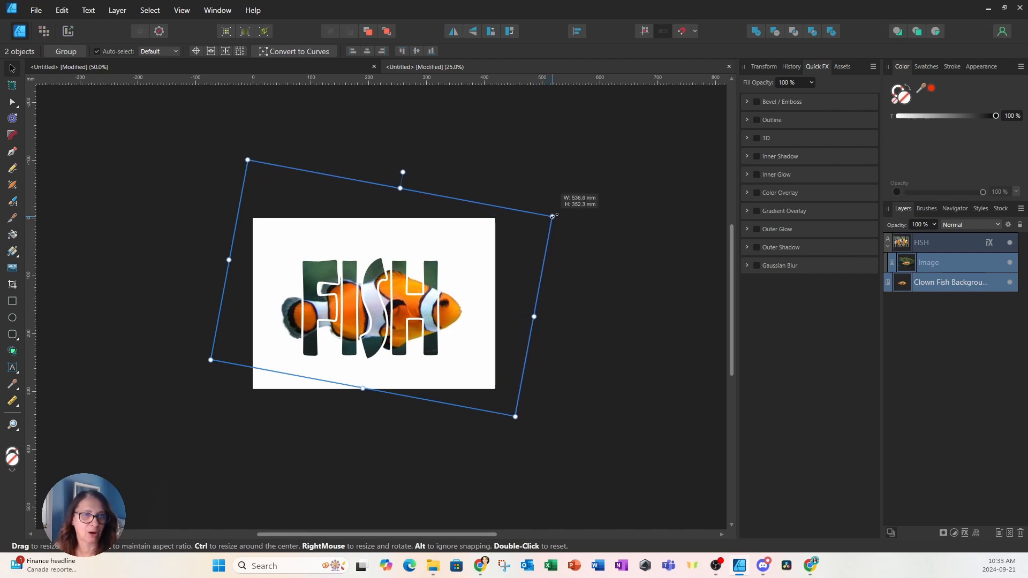
{"action": "left_click", "coordinate": [578, 239]}
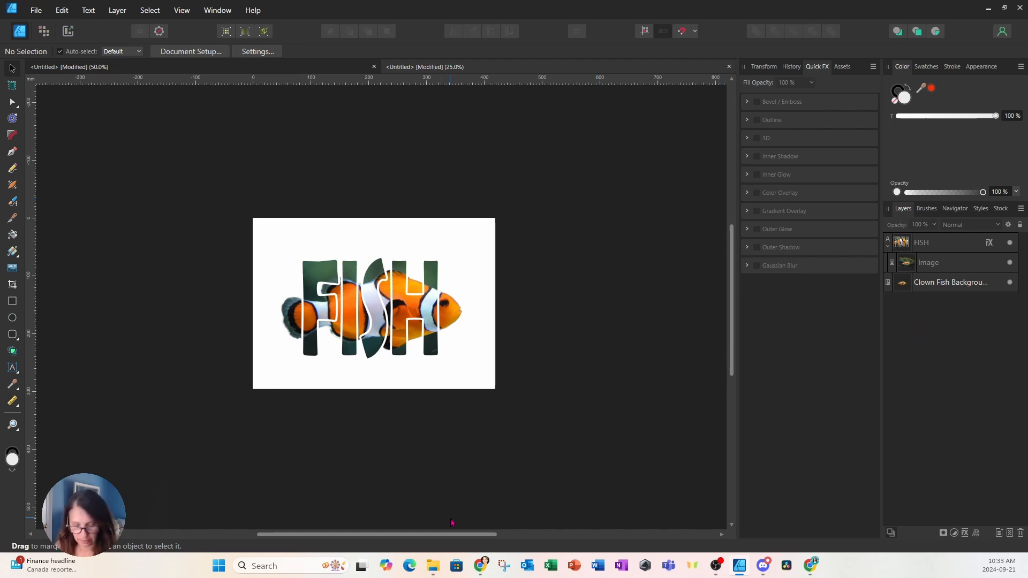
{"action": "key", "text": "ctrl+plus"}
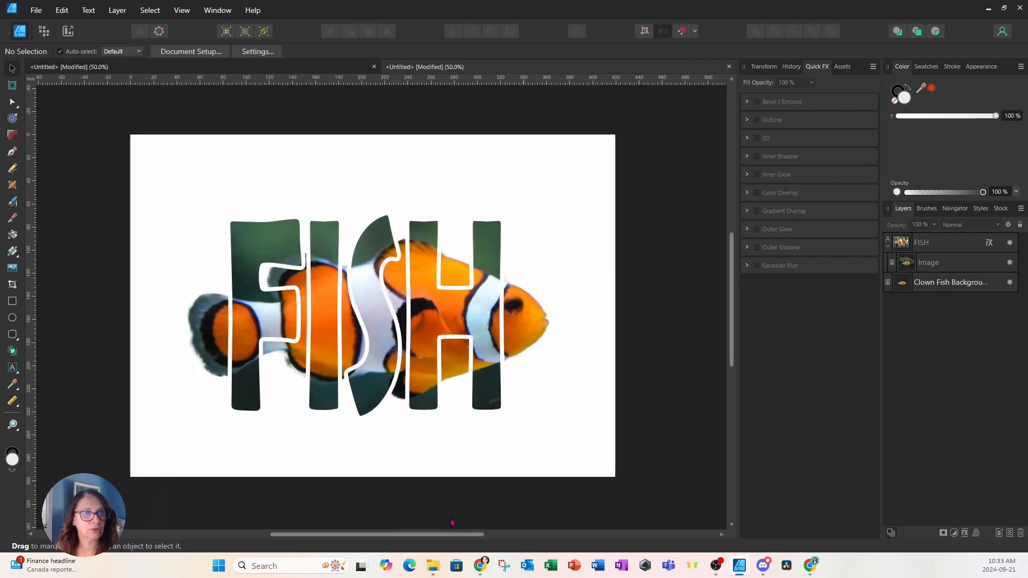